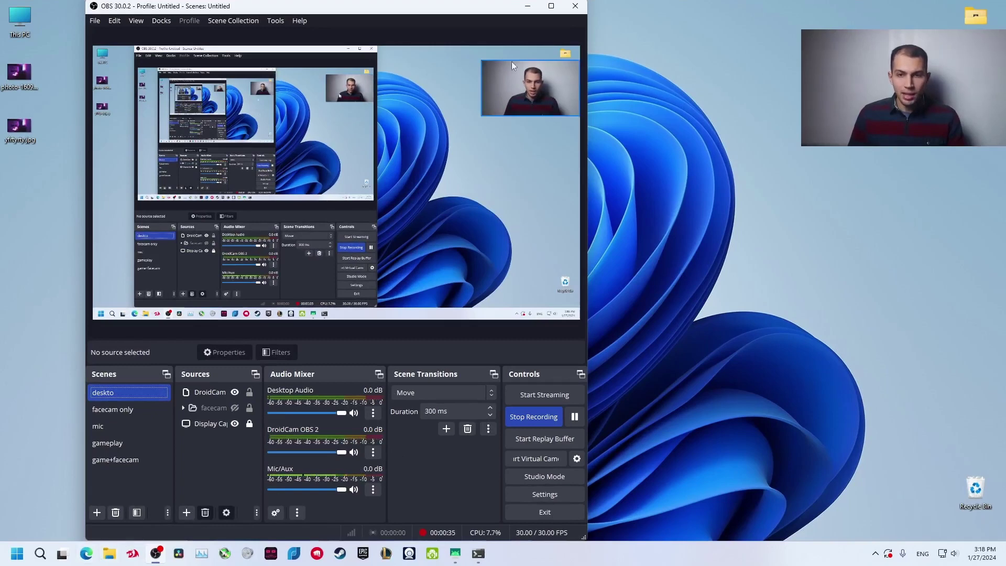
- Search Google for 'obs background removal lugin' and open the plugin's obsproject.com resource page
{"action": "left_click", "coordinate": [527, 5]}
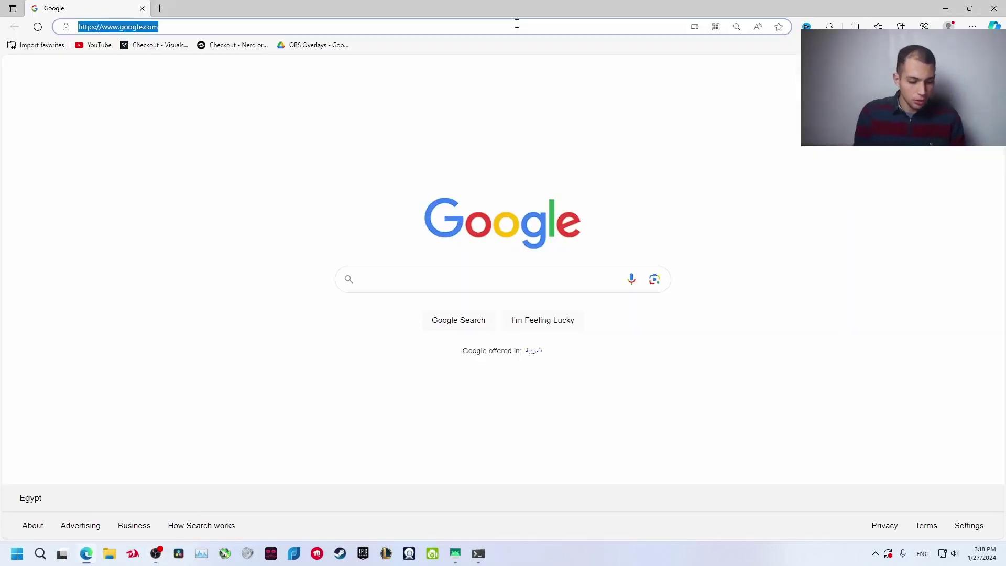
{"action": "type", "text": "obs background rem"}
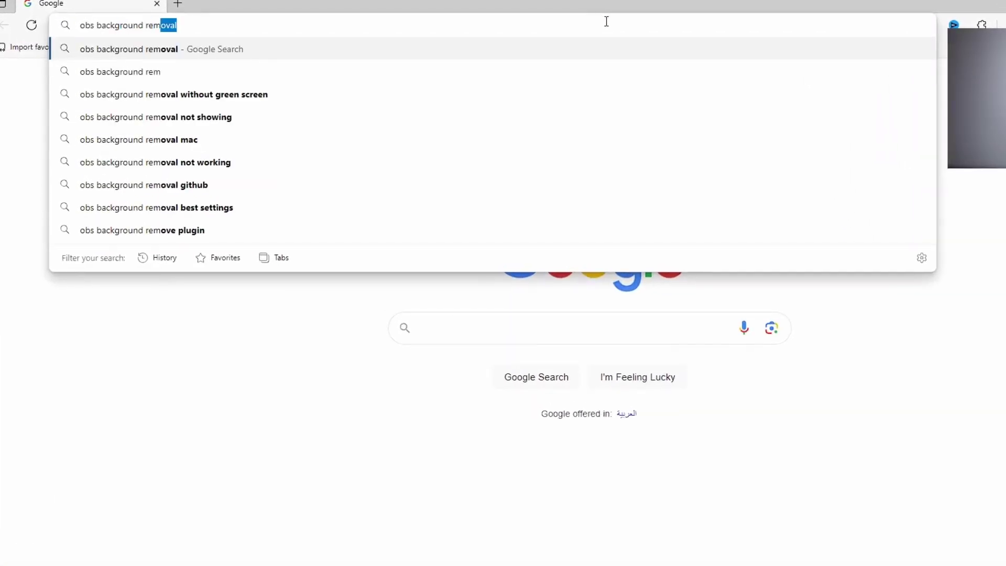
{"action": "type", "text": "oval lugin"}
{"action": "key", "text": "Return"}
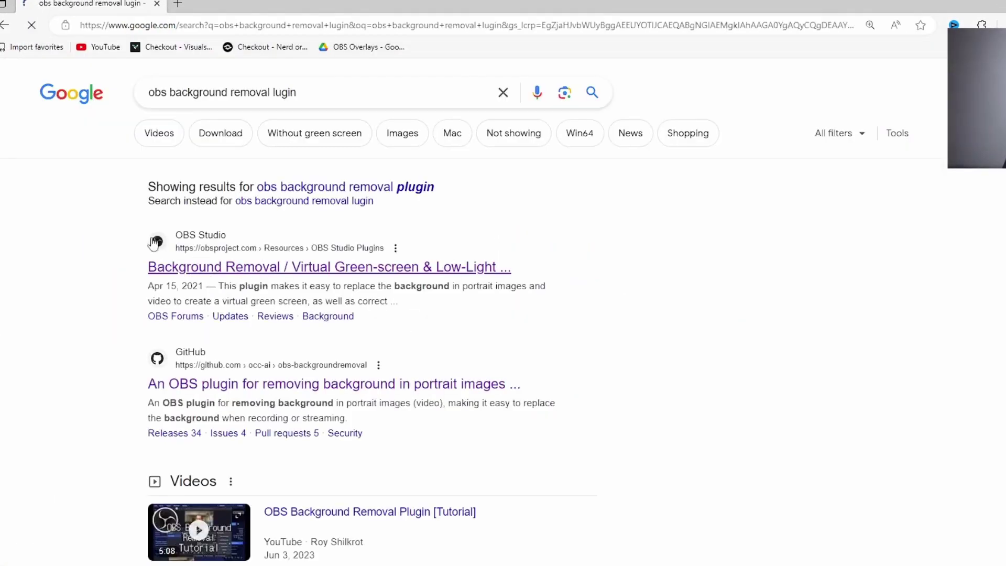
{"action": "left_click", "coordinate": [157, 267]}
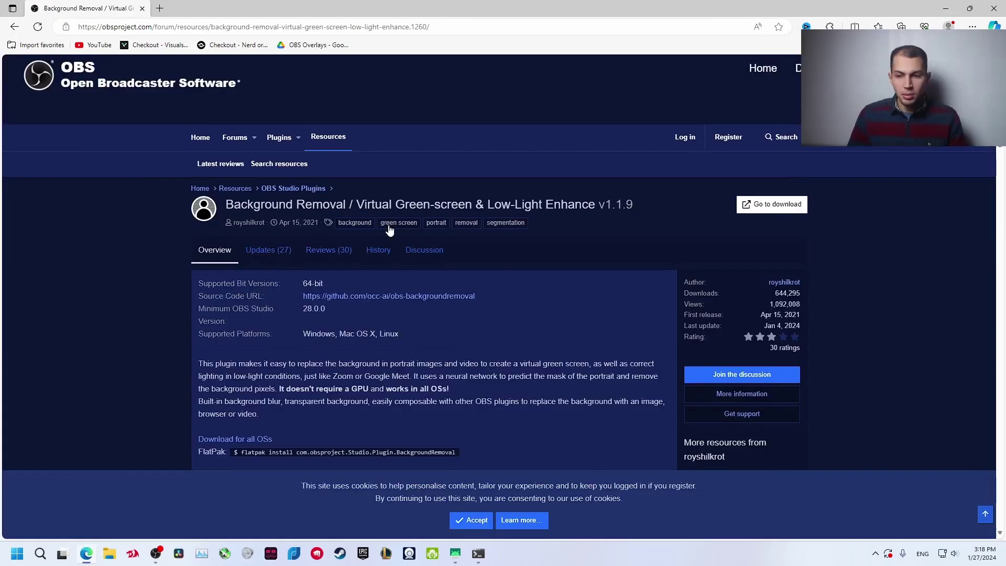
- Download the obs-backgroundremoval 1.1.10 Windows x64 installer from the GitHub release assets
{"action": "left_click", "coordinate": [753, 204]}
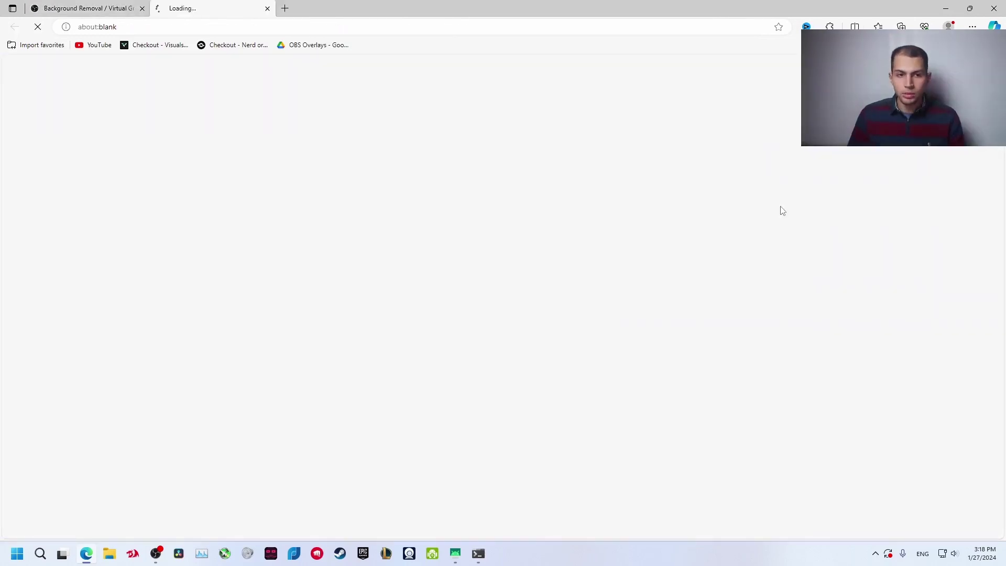
{"action": "scroll", "coordinate": [356, 311], "scroll_direction": "down", "scroll_amount": 10}
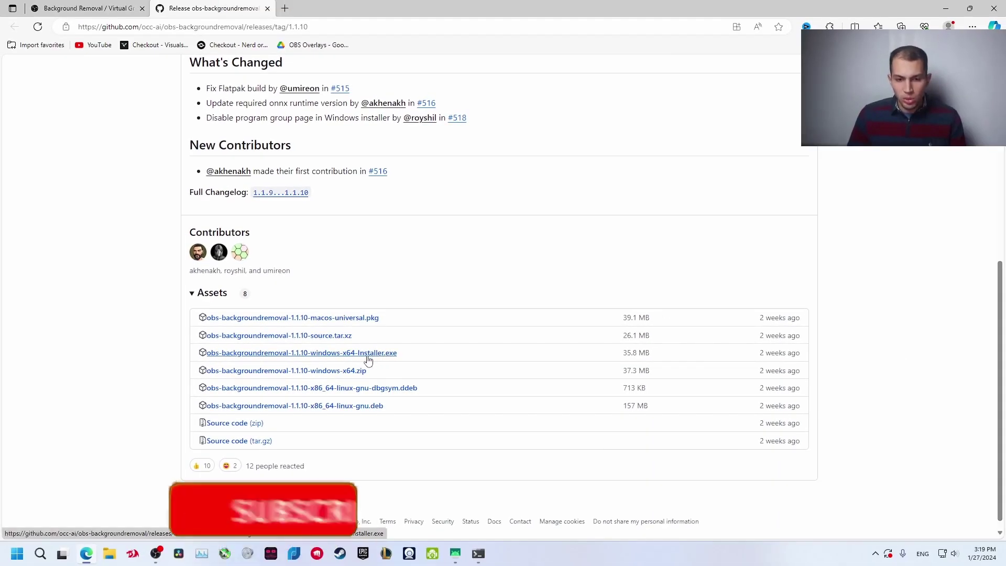
{"action": "left_click", "coordinate": [386, 358]}
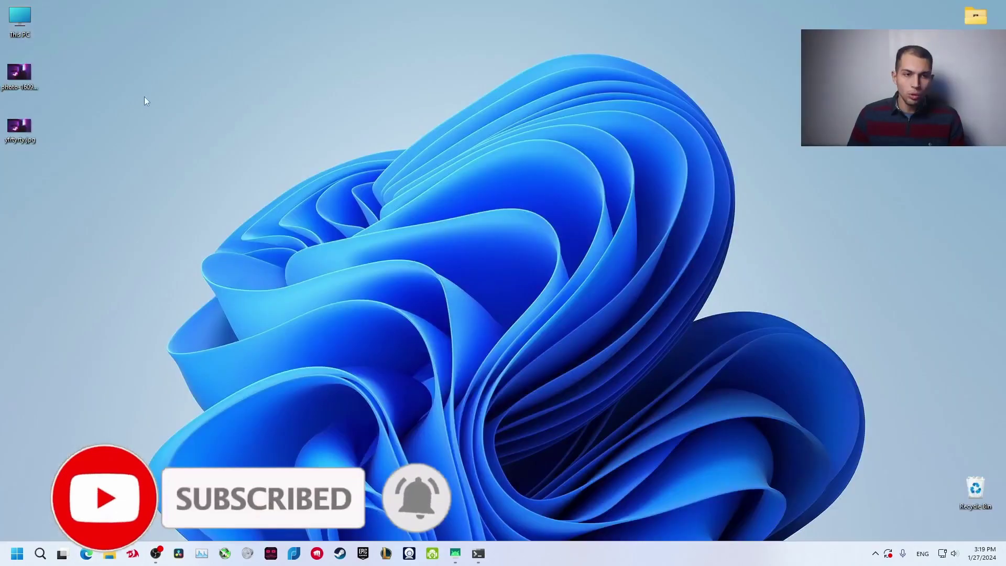
- Locate and select the downloaded plugin installer in the Downloads folder
{"action": "key", "text": "super+e"}
{"action": "left_click", "coordinate": [46, 132]}
{"action": "left_click", "coordinate": [115, 299]}
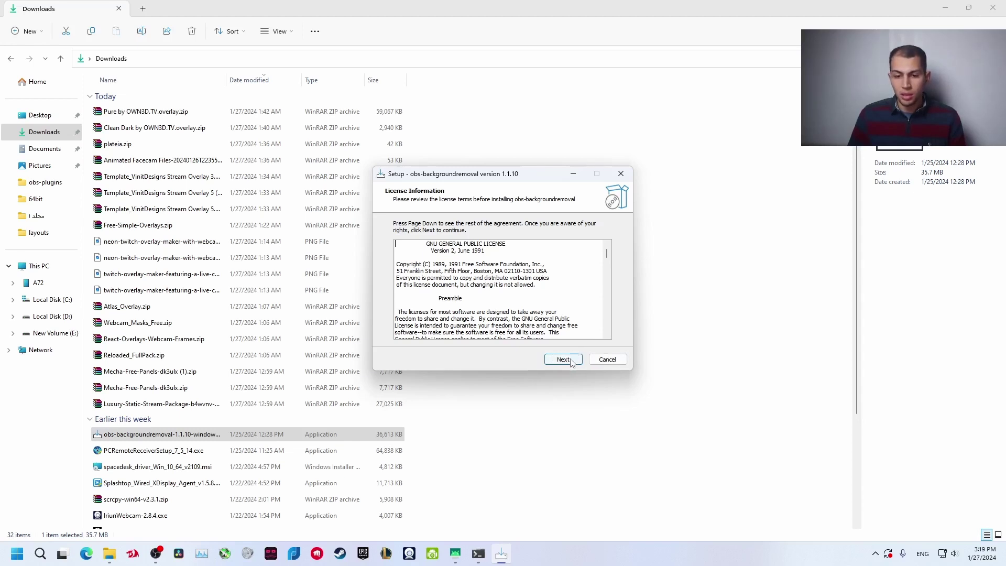
- Advance the plugin setup past the licence, cancel and exit it, then return to OBS Studio
{"action": "left_click", "coordinate": [569, 361]}
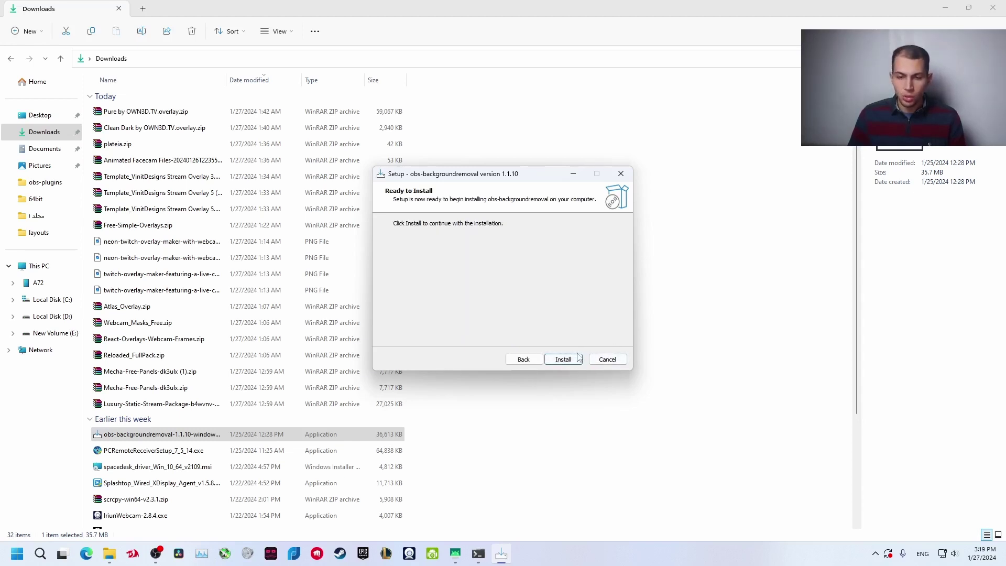
{"action": "mouse_move", "coordinate": [160, 556]}
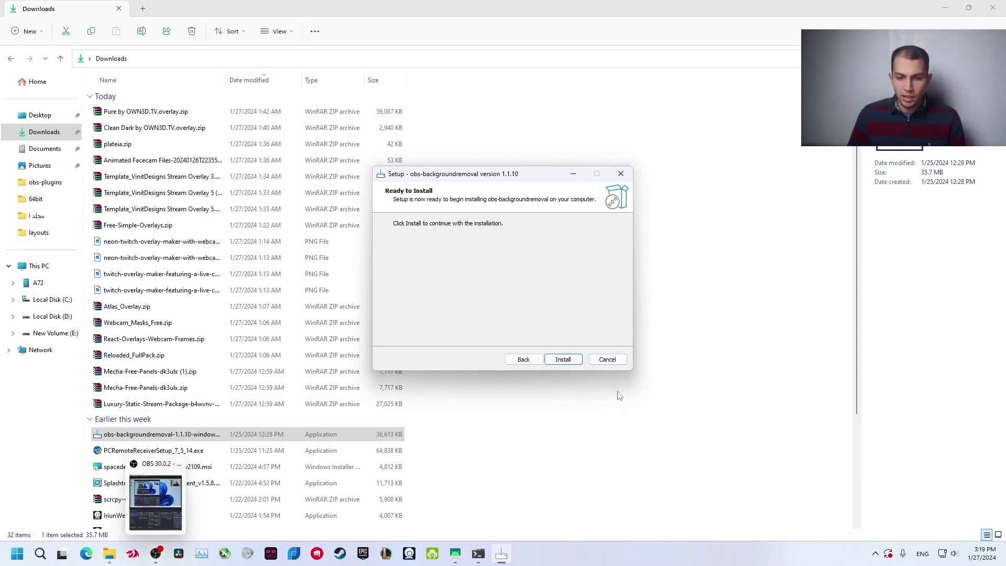
{"action": "left_click", "coordinate": [607, 358]}
{"action": "left_click", "coordinate": [541, 329]}
{"action": "key", "text": "super+d"}
{"action": "left_click", "coordinate": [156, 553]}
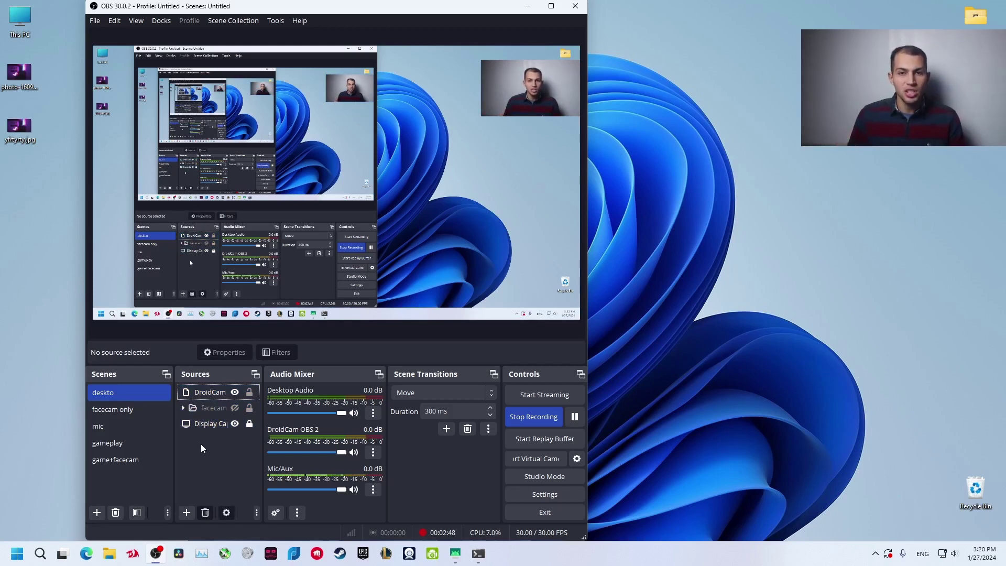
- Open the DroidCam source's Filters window and list the available effect filters
{"action": "left_click", "coordinate": [209, 391]}
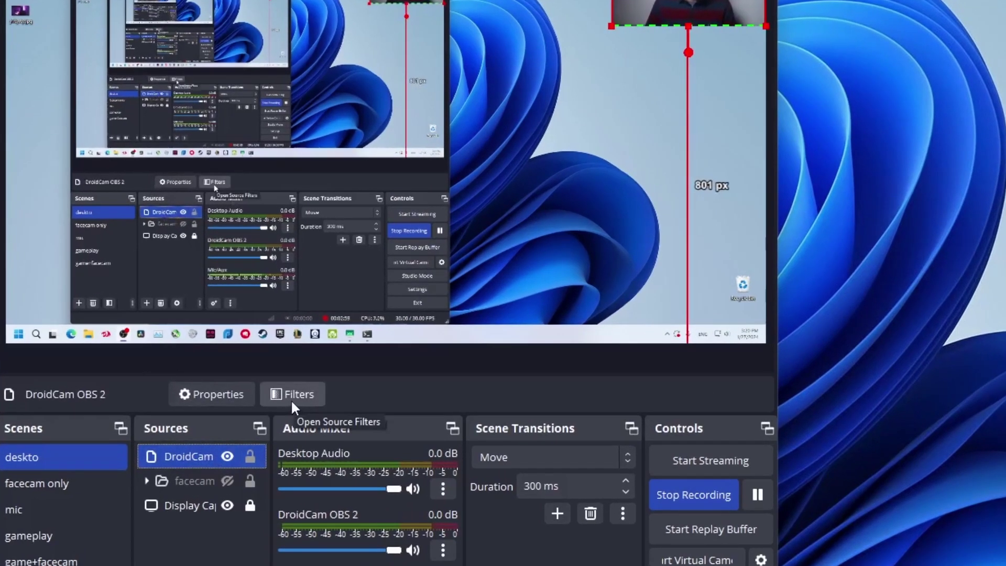
{"action": "left_click", "coordinate": [290, 399]}
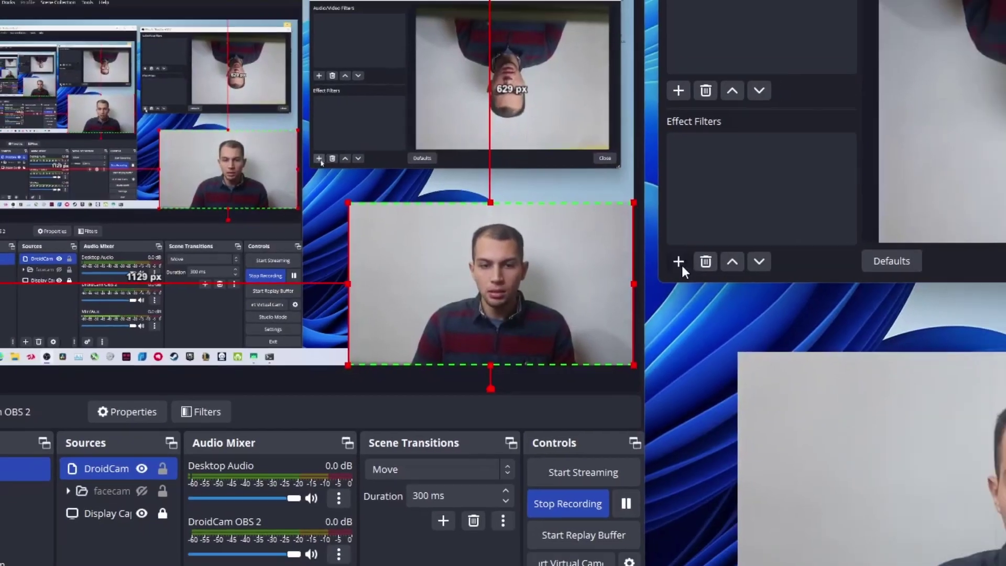
{"action": "left_click", "coordinate": [718, 260]}
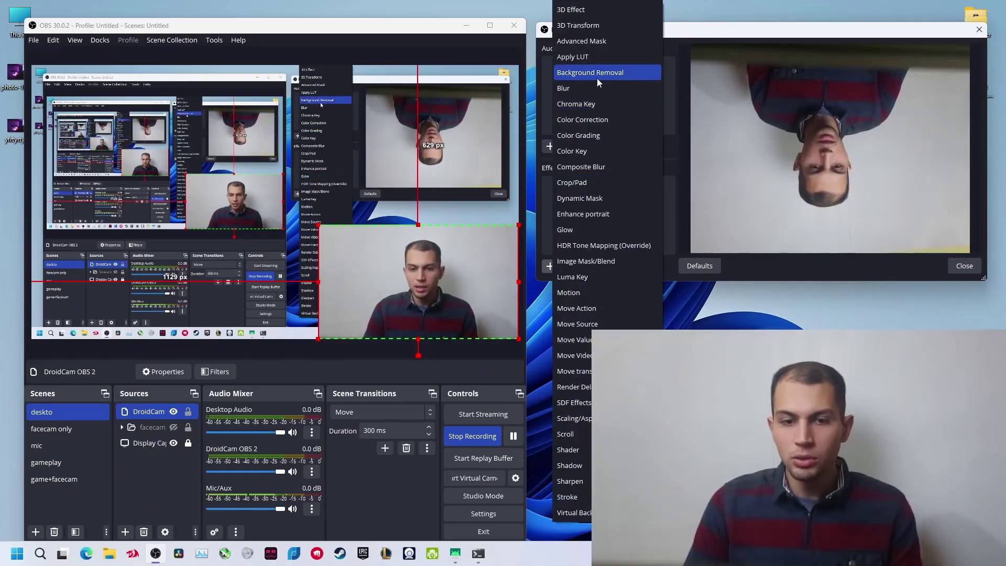
- Add a Background Removal filter to DroidCam with advanced settings on and threshold 0.01
{"action": "left_click", "coordinate": [603, 76]}
{"action": "key", "text": "Return"}
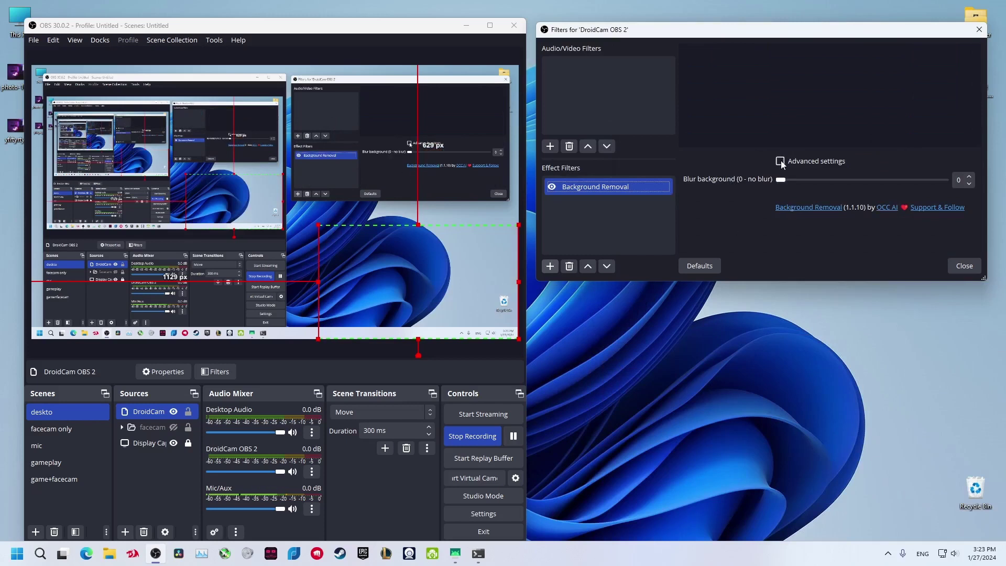
{"action": "left_click", "coordinate": [780, 162]}
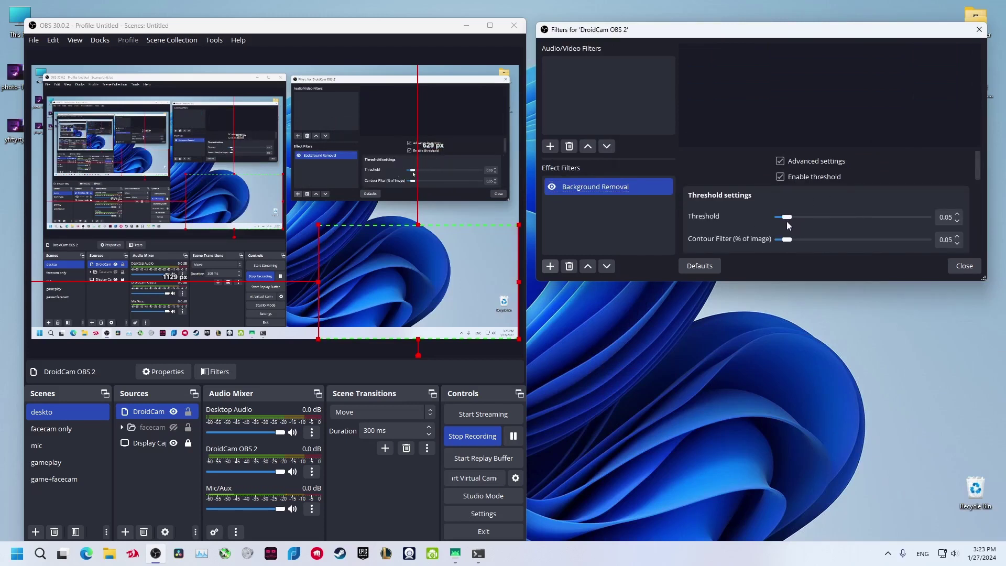
{"action": "left_click_drag", "start_coordinate": [792, 222], "coordinate": [780, 222]}
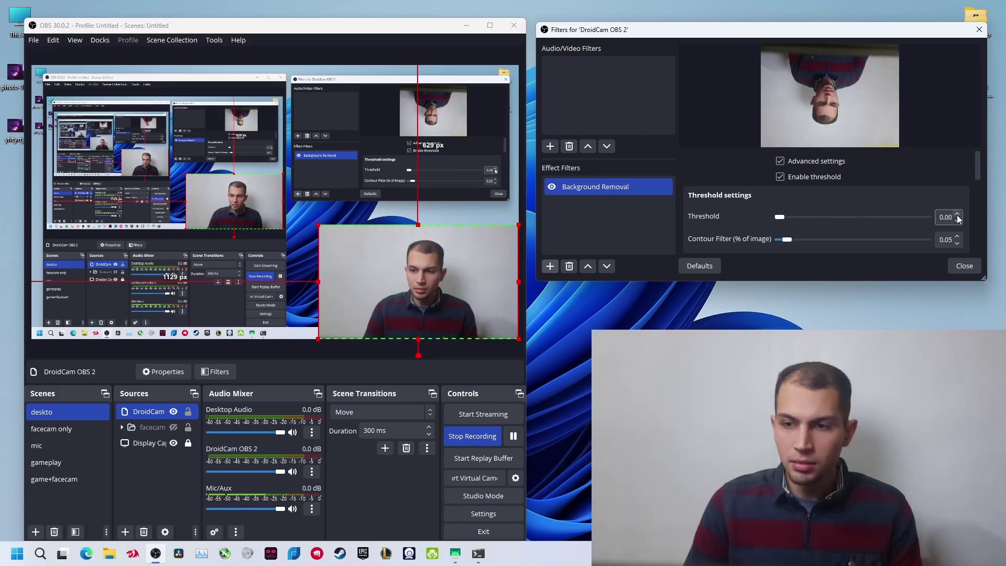
{"action": "left_click", "coordinate": [876, 218]}
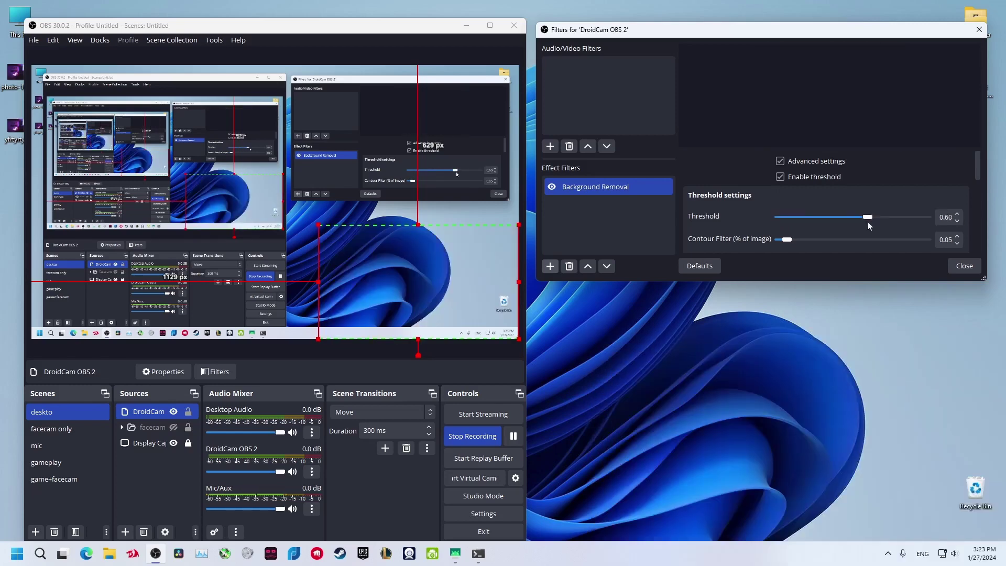
{"action": "left_click_drag", "start_coordinate": [857, 223], "coordinate": [777, 219]}
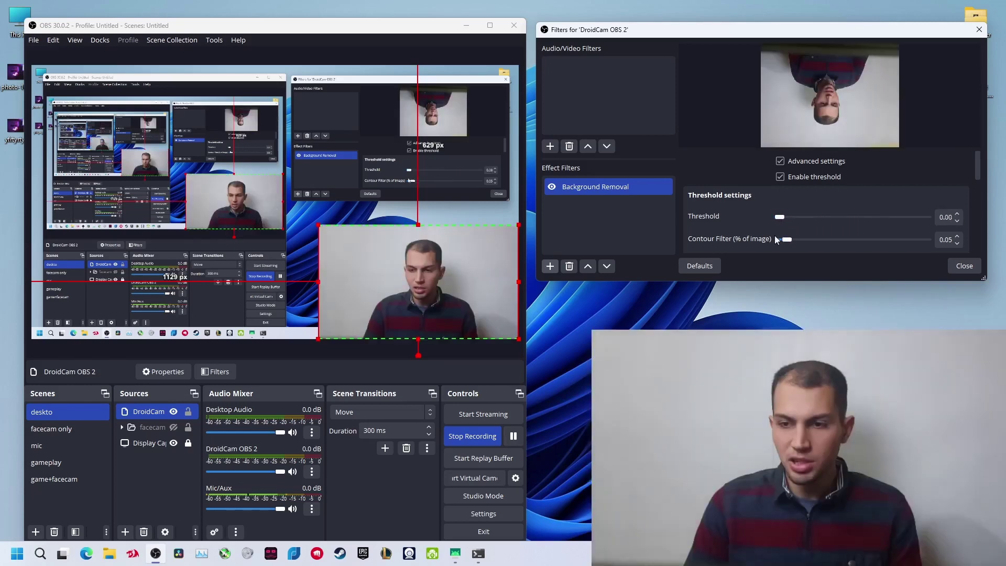
{"action": "left_click", "coordinate": [956, 215]}
{"action": "scroll", "coordinate": [751, 202], "scroll_direction": "down", "scroll_amount": 2}
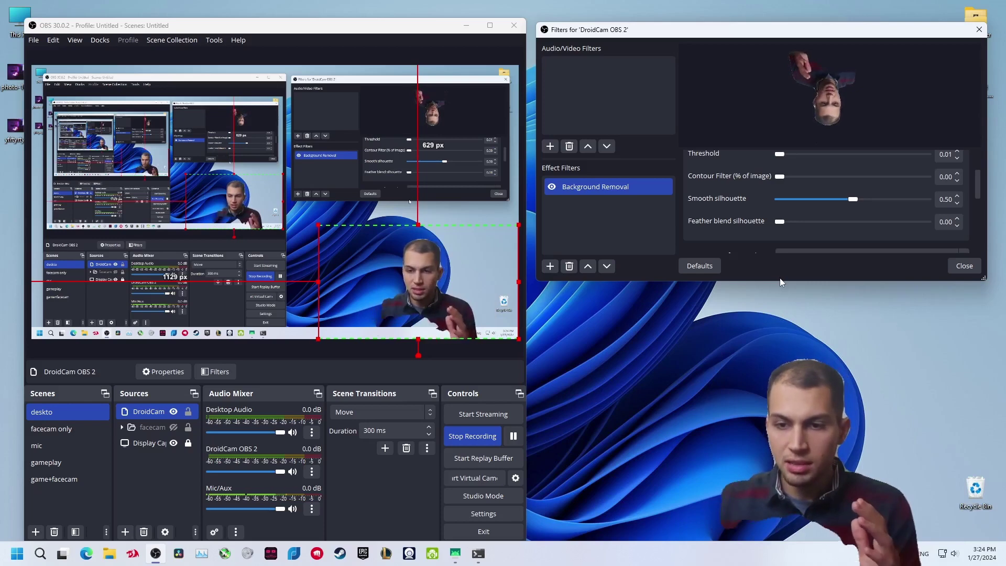
- Enlarge the filters window and switch the segmentation model to Robust Video Matting
{"action": "left_click_drag", "start_coordinate": [781, 281], "coordinate": [781, 332]}
{"action": "scroll", "coordinate": [740, 228], "scroll_direction": "down", "scroll_amount": 3}
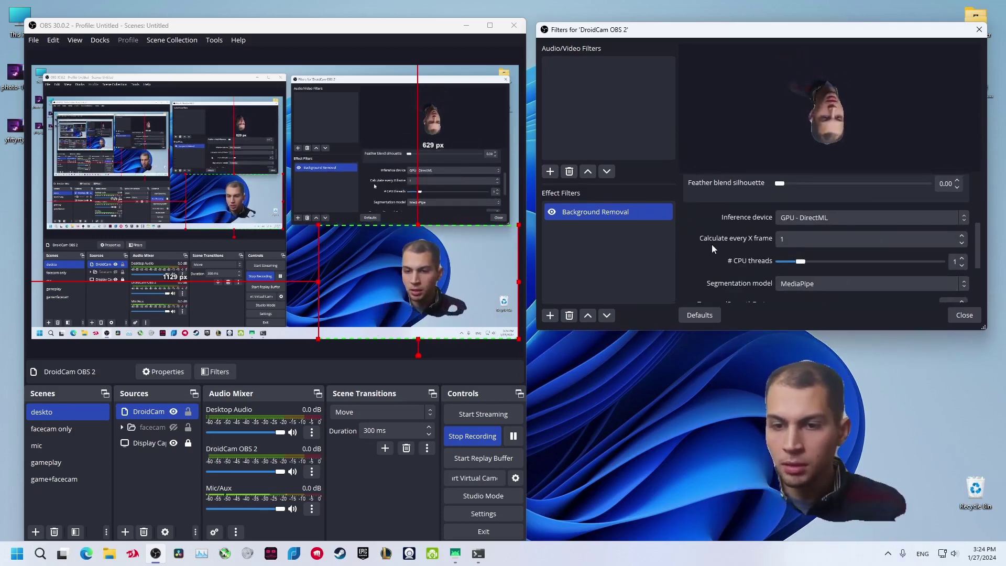
{"action": "scroll", "coordinate": [775, 273], "scroll_direction": "down", "scroll_amount": 1}
{"action": "left_click", "coordinate": [818, 257]}
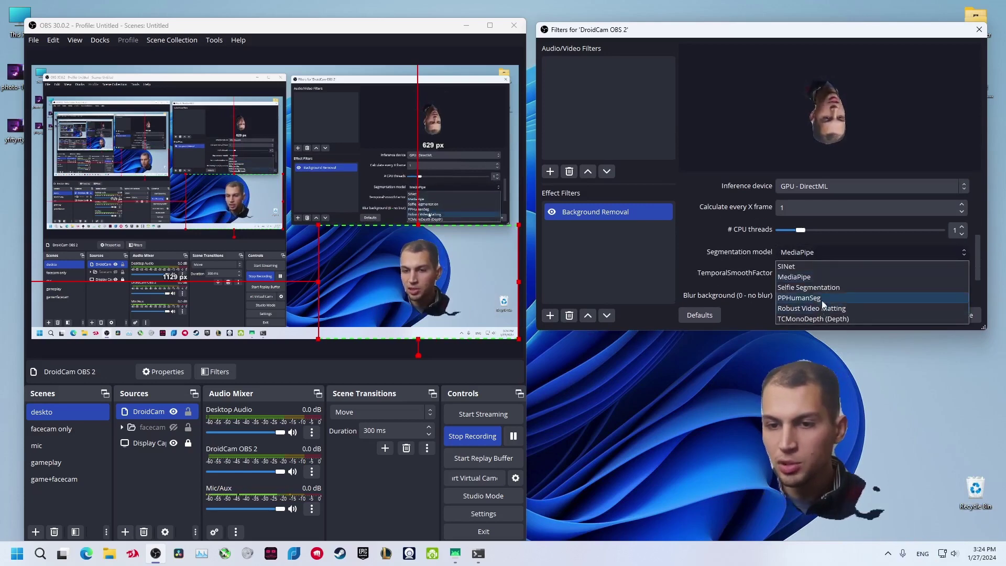
{"action": "left_click", "coordinate": [802, 253]}
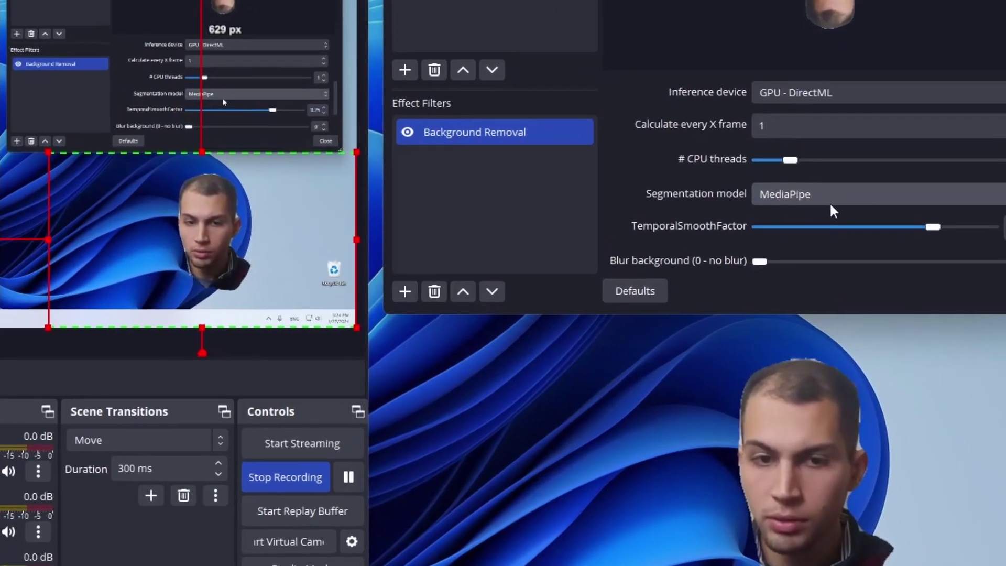
{"action": "left_click", "coordinate": [825, 257]}
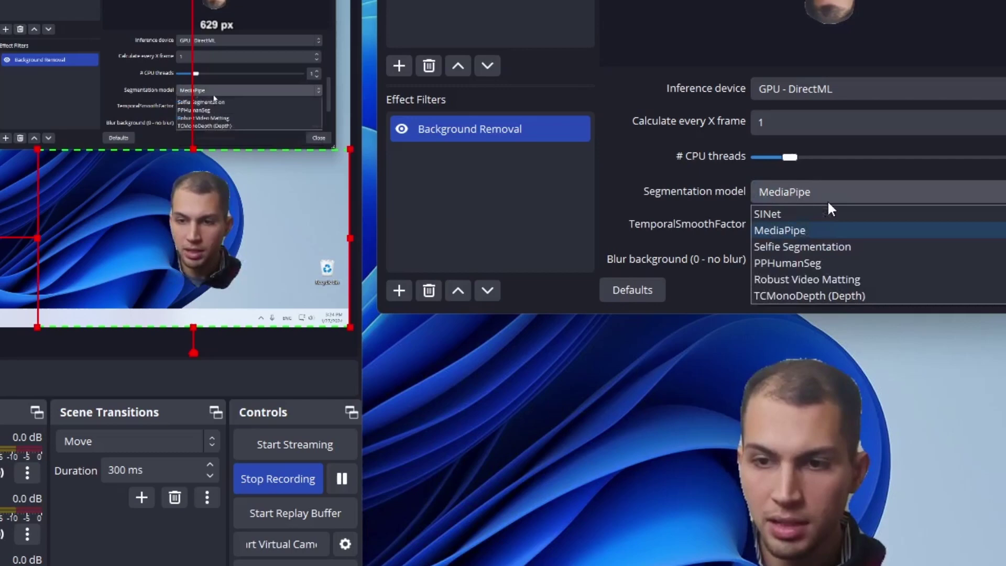
{"action": "left_click", "coordinate": [827, 279]}
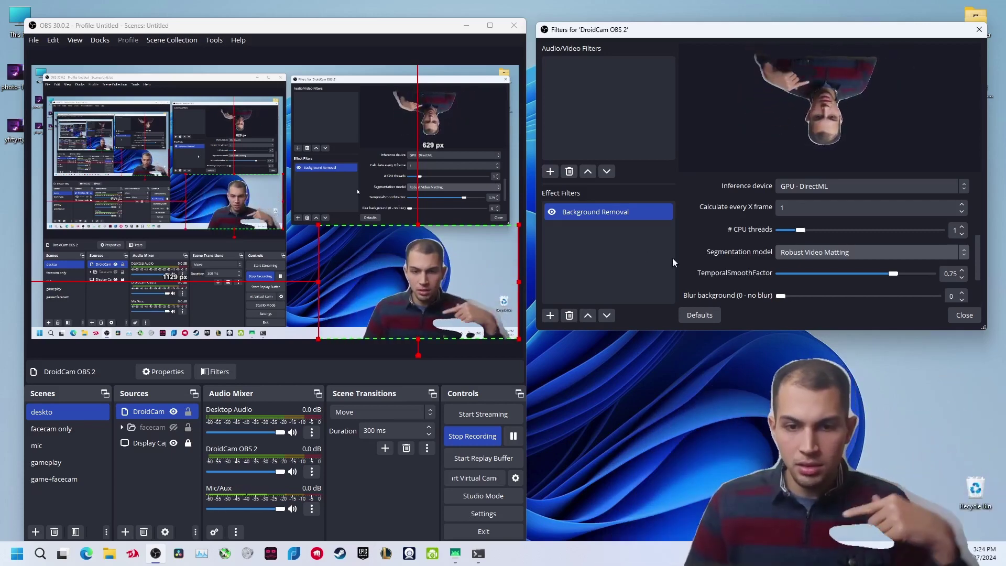
- Raise the Background Removal threshold to 0.05, then close Filters and deselect the source
{"action": "scroll", "coordinate": [780, 213], "scroll_direction": "down", "scroll_amount": 3}
{"action": "left_click_drag", "start_coordinate": [797, 211], "coordinate": [849, 223]}
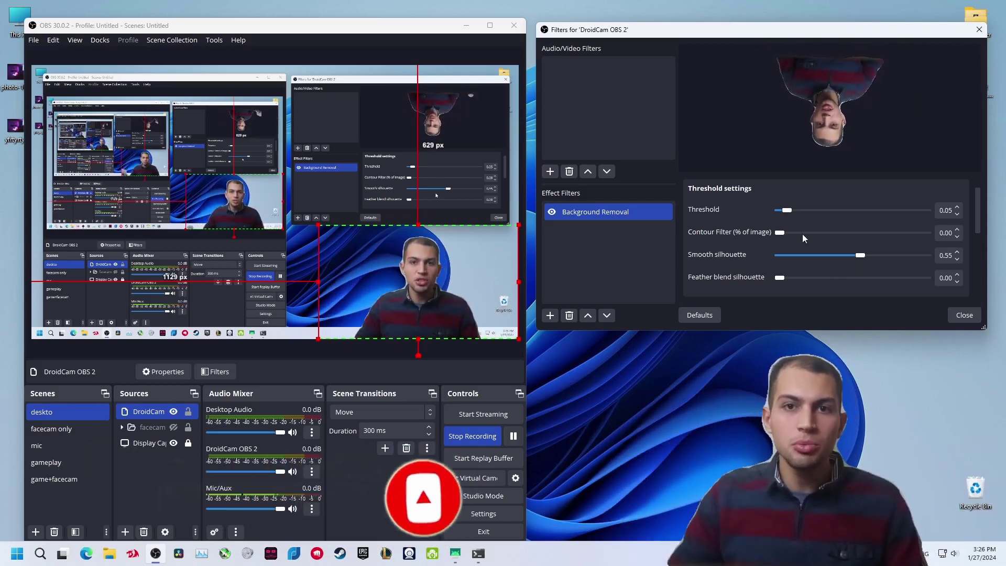
{"action": "scroll", "coordinate": [686, 225], "scroll_direction": "down", "scroll_amount": 8}
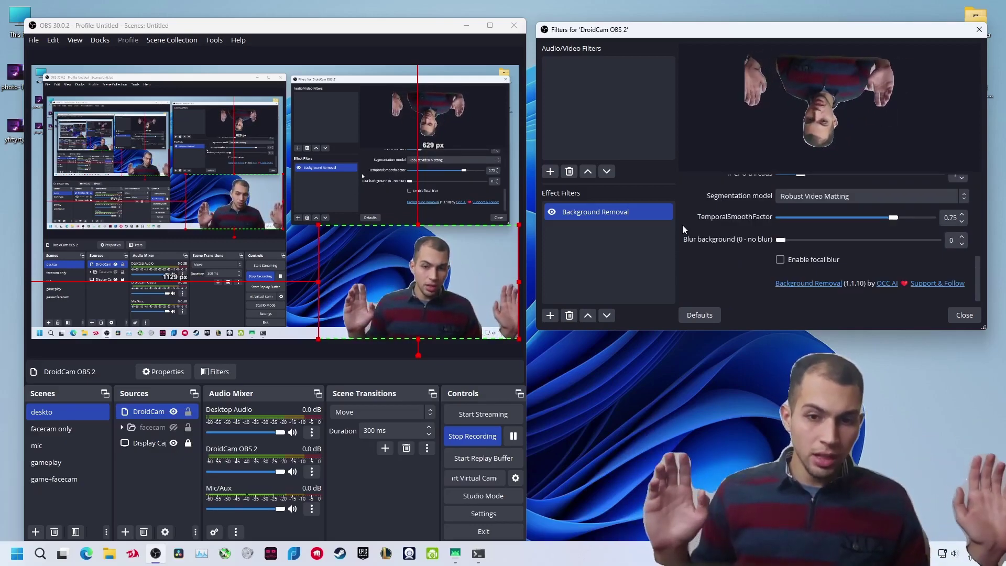
{"action": "key", "text": "Escape"}
{"action": "left_click", "coordinate": [418, 345]}
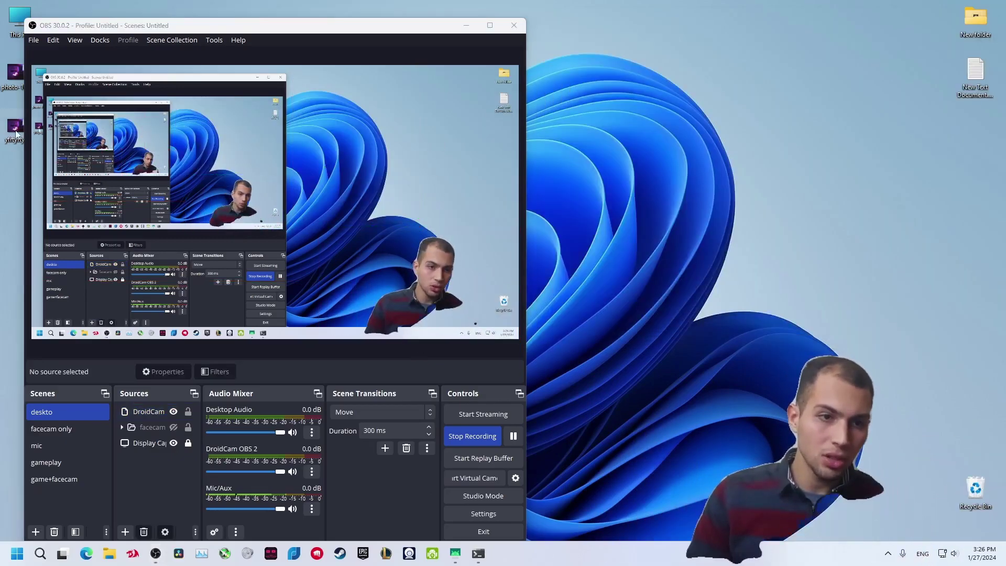
- Add yfrtyty.jpg as a source below DroidCam and move it toward the lower right
{"action": "left_click_drag", "start_coordinate": [15, 176], "coordinate": [150, 464]}
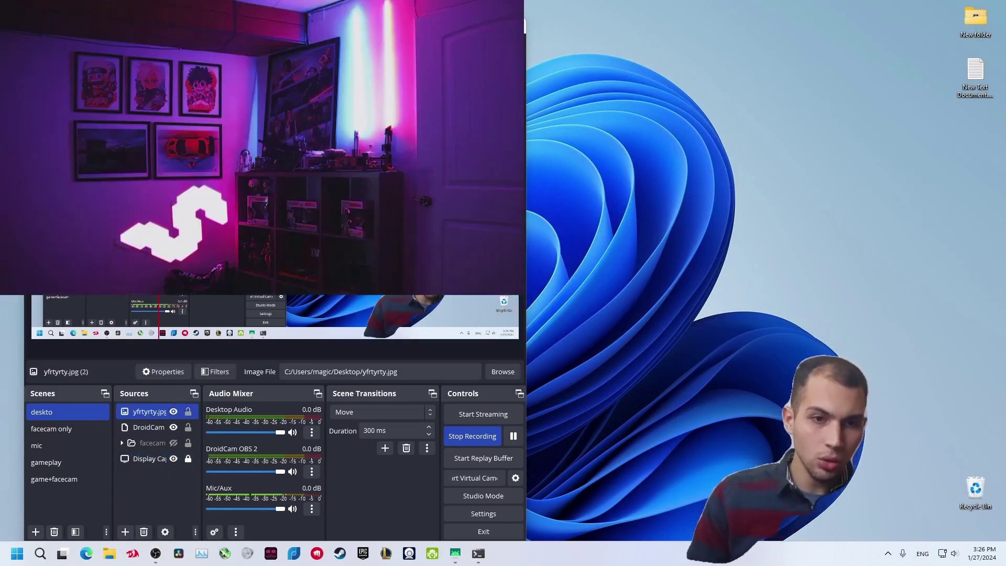
{"action": "left_click_drag", "start_coordinate": [150, 412], "coordinate": [151, 428]}
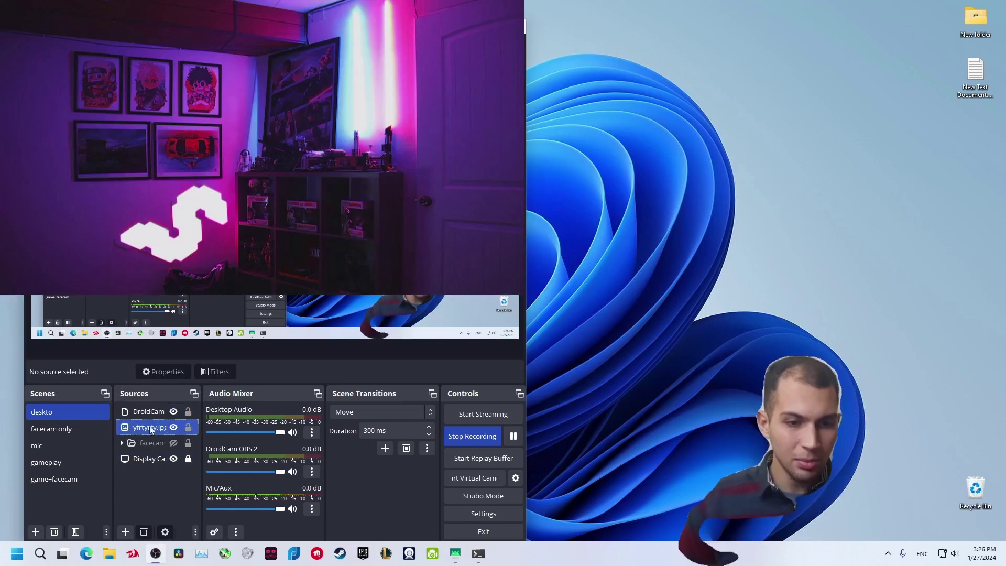
{"action": "left_click", "coordinate": [152, 427]}
{"action": "left_click_drag", "start_coordinate": [198, 137], "coordinate": [429, 266]}
- Open DroidCam's filters off to the side and shrink the room image from its corner
{"action": "left_click", "coordinate": [148, 411]}
{"action": "left_click", "coordinate": [215, 371]}
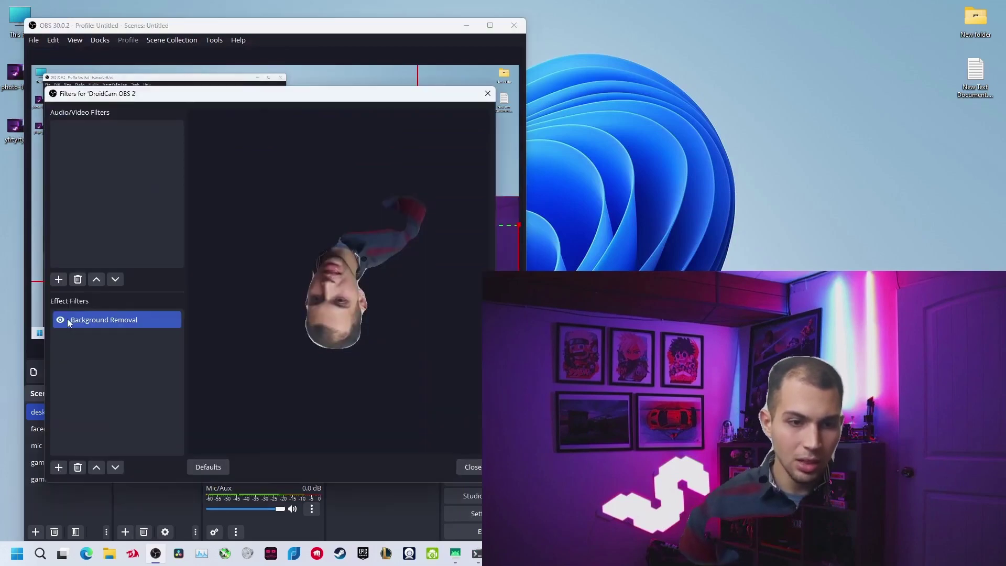
{"action": "left_click_drag", "start_coordinate": [317, 103], "coordinate": [890, 392]}
{"action": "left_click", "coordinate": [291, 206]}
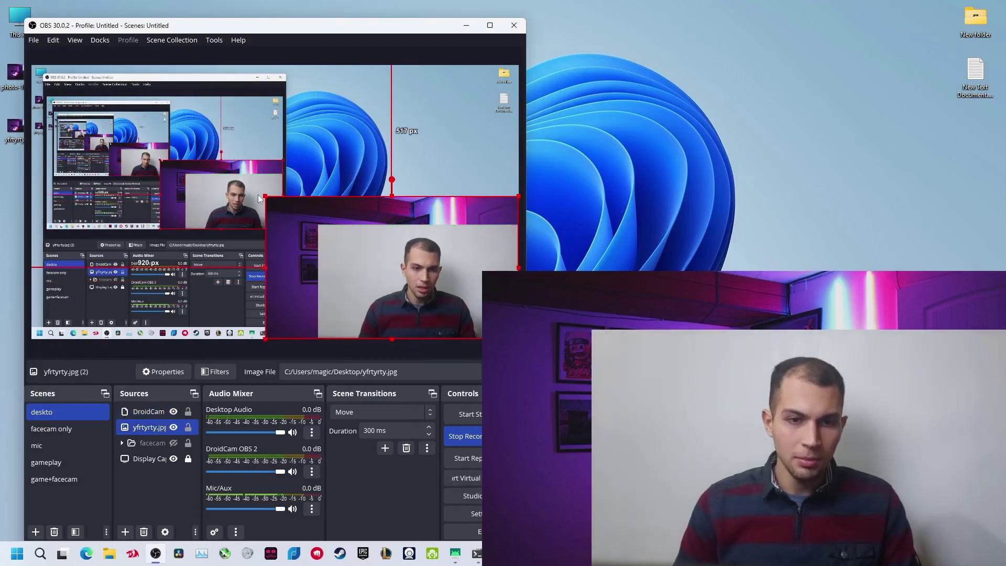
{"action": "left_click_drag", "start_coordinate": [283, 202], "coordinate": [333, 224]}
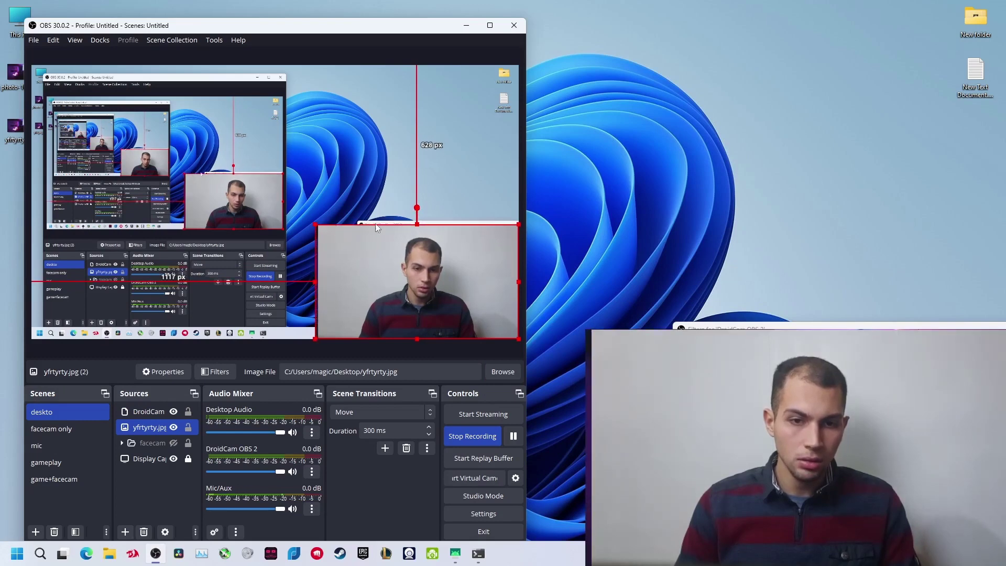
- Re-enable Background Removal on DroidCam OBS 2 so the subject sits over the neon room
{"action": "left_click", "coordinate": [501, 241]}
{"action": "left_click", "coordinate": [216, 371]}
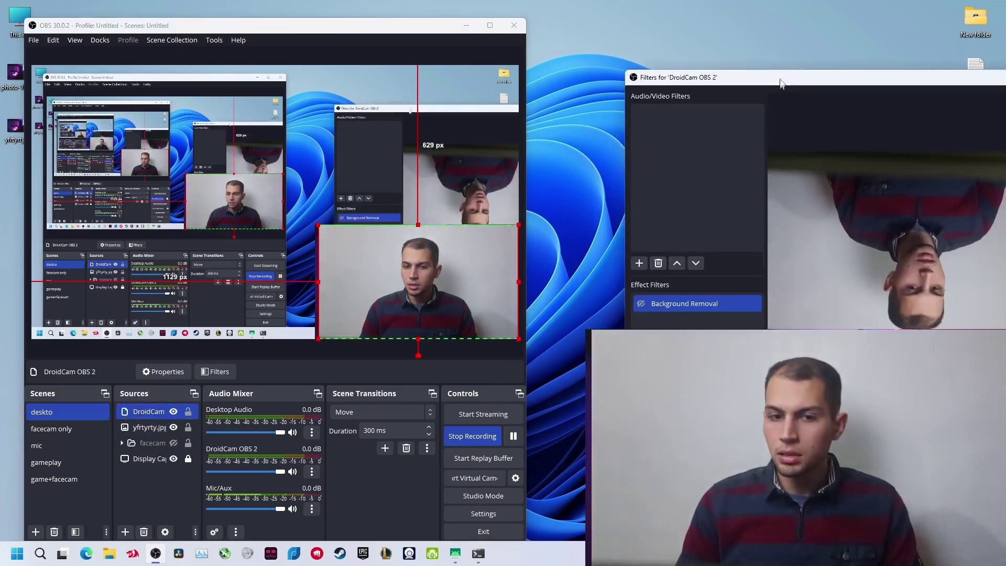
{"action": "left_click", "coordinate": [640, 302]}
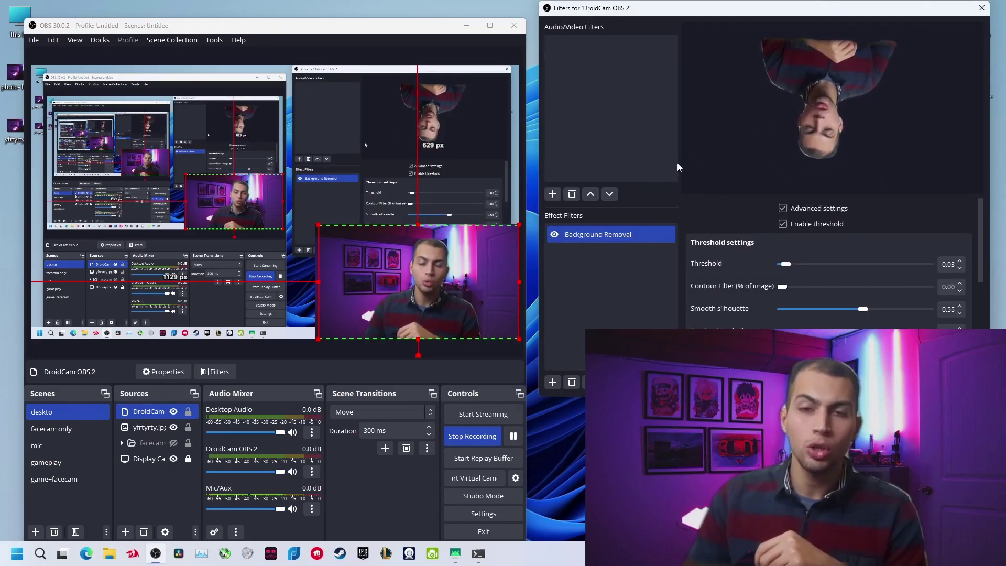
{"action": "left_click", "coordinate": [40, 553]}
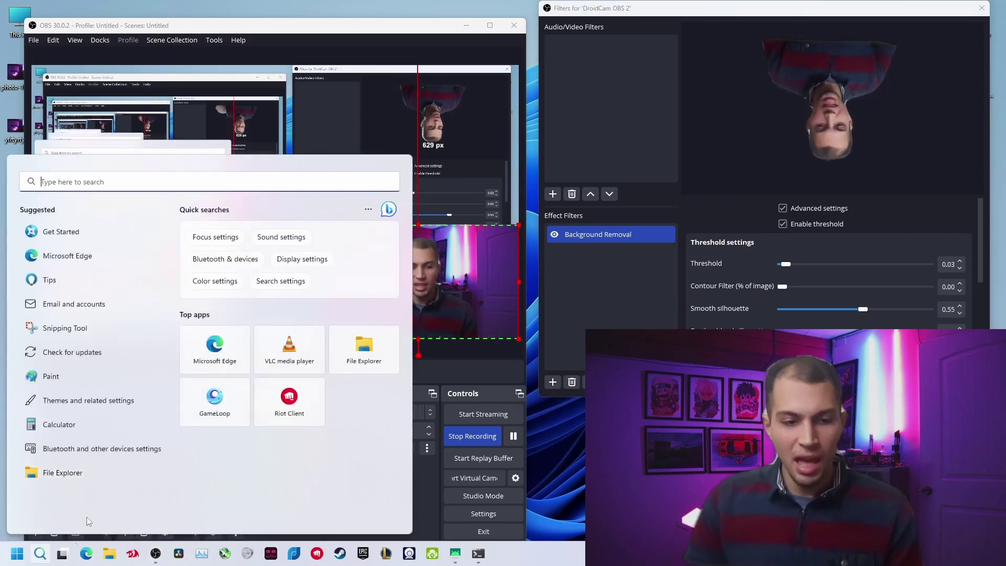
{"action": "type", "text": "dxdiag"}
{"action": "key", "text": "Return"}
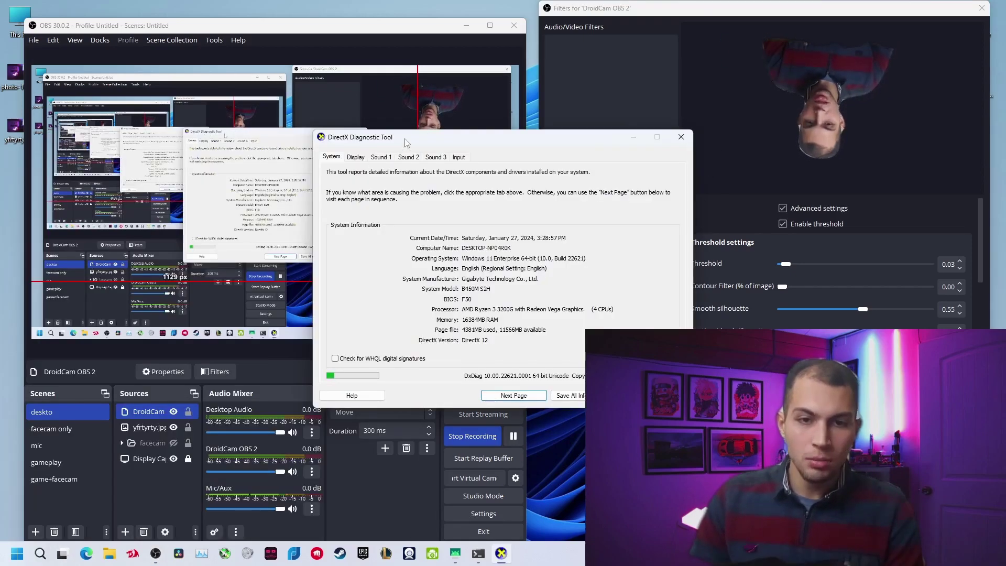
{"action": "left_click_drag", "start_coordinate": [404, 142], "coordinate": [428, 200]}
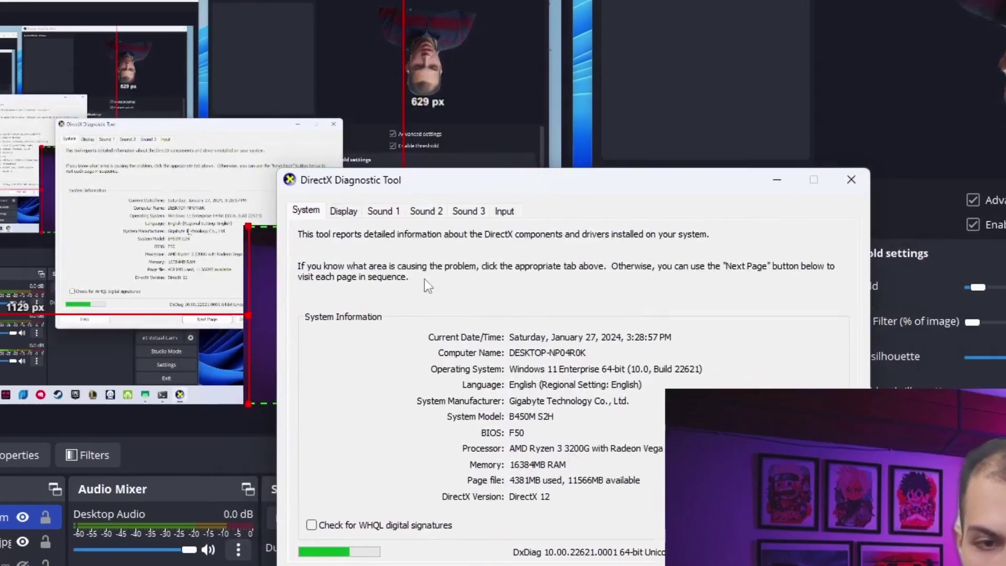
{"action": "left_click", "coordinate": [383, 217]}
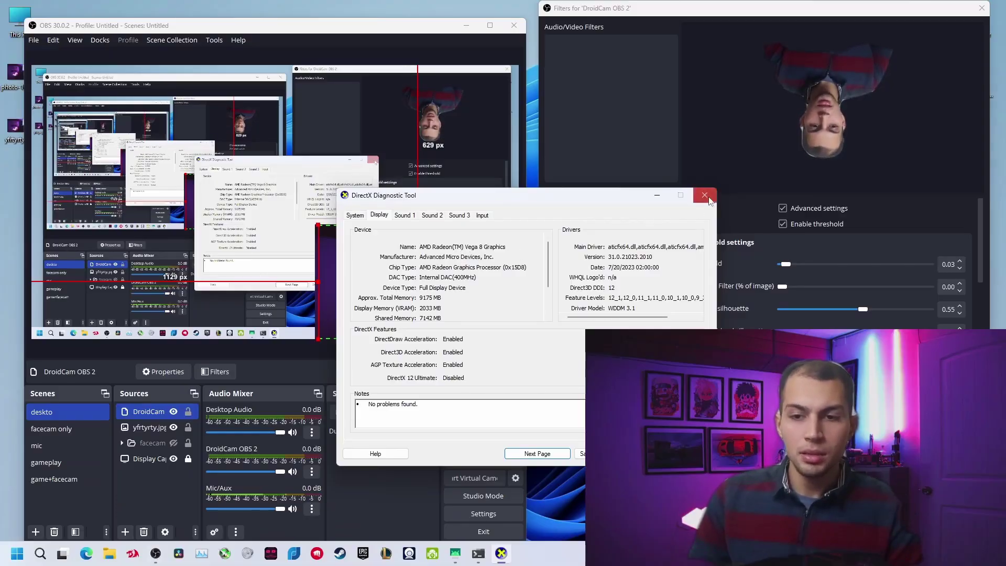
{"action": "left_click", "coordinate": [707, 196]}
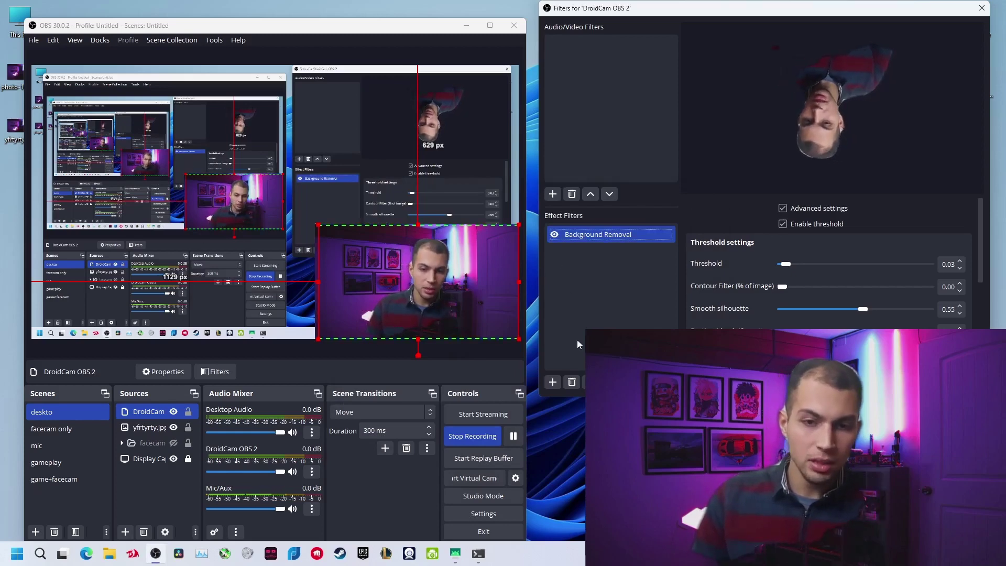
- Add Color Correction with higher contrast and saturation 0.14, placed above Background Removal
{"action": "left_click", "coordinate": [552, 382]}
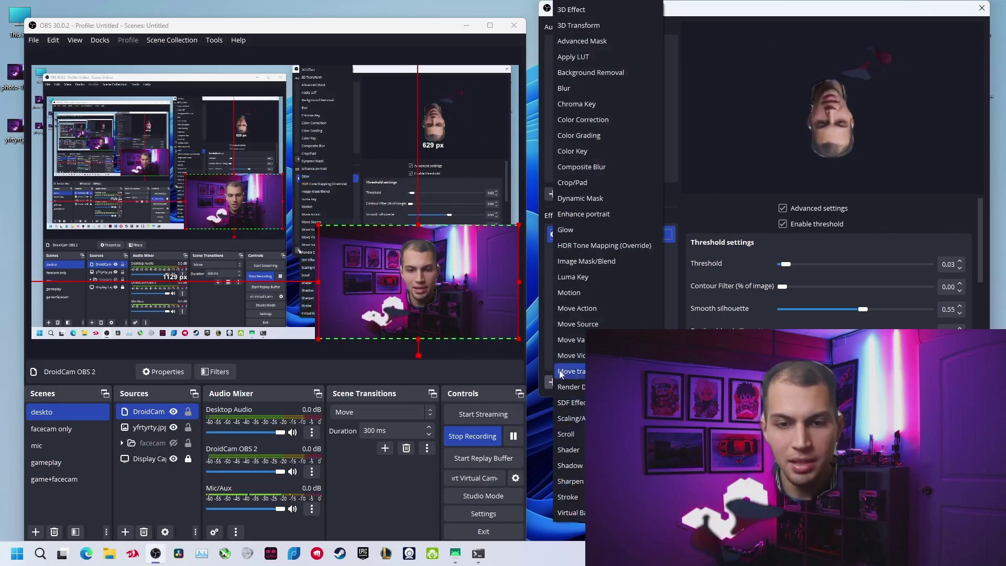
{"action": "left_click", "coordinate": [602, 120]}
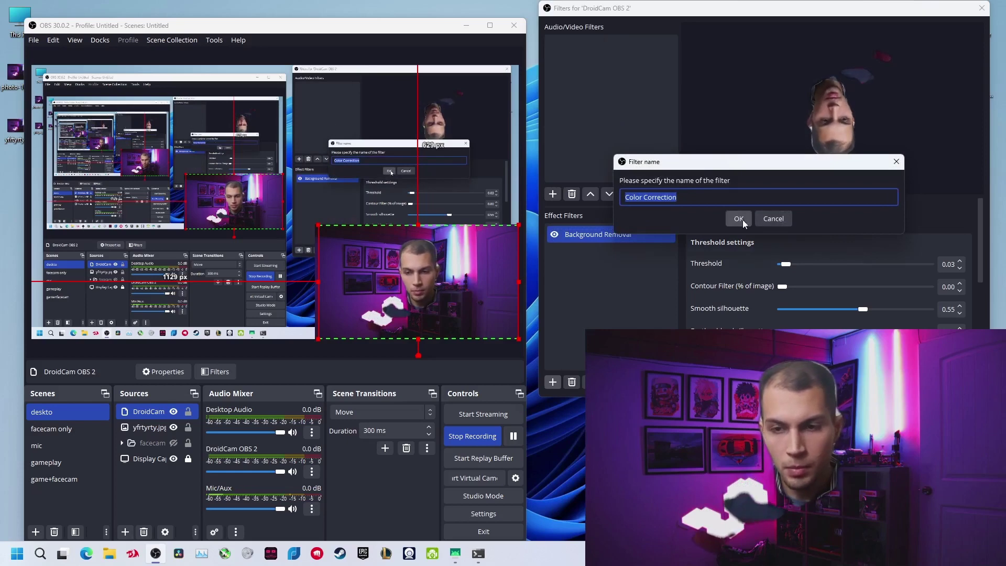
{"action": "left_click", "coordinate": [737, 219]}
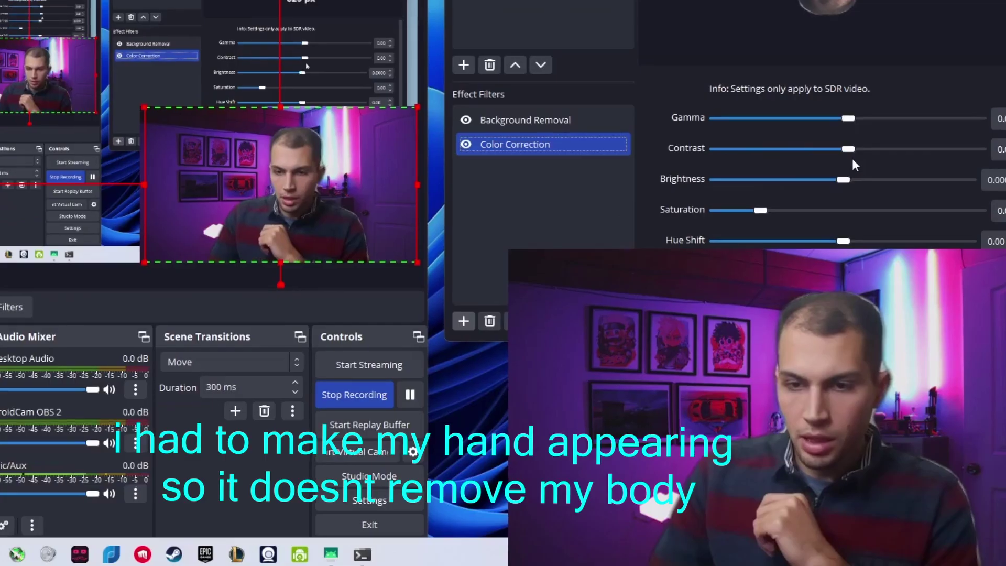
{"action": "left_click_drag", "start_coordinate": [835, 256], "coordinate": [843, 256]}
{"action": "left_click_drag", "start_coordinate": [755, 161], "coordinate": [765, 159]}
{"action": "left_click_drag", "start_coordinate": [471, 84], "coordinate": [471, 57]}
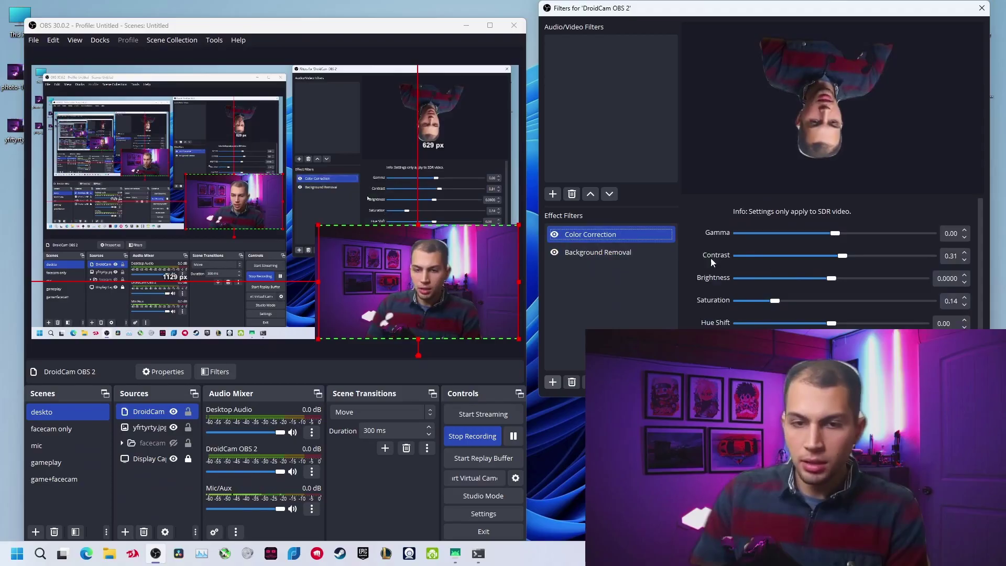
- Add a Sharpen filter to the webcam and adjust its sharpness amount
{"action": "left_click", "coordinate": [415, 288]}
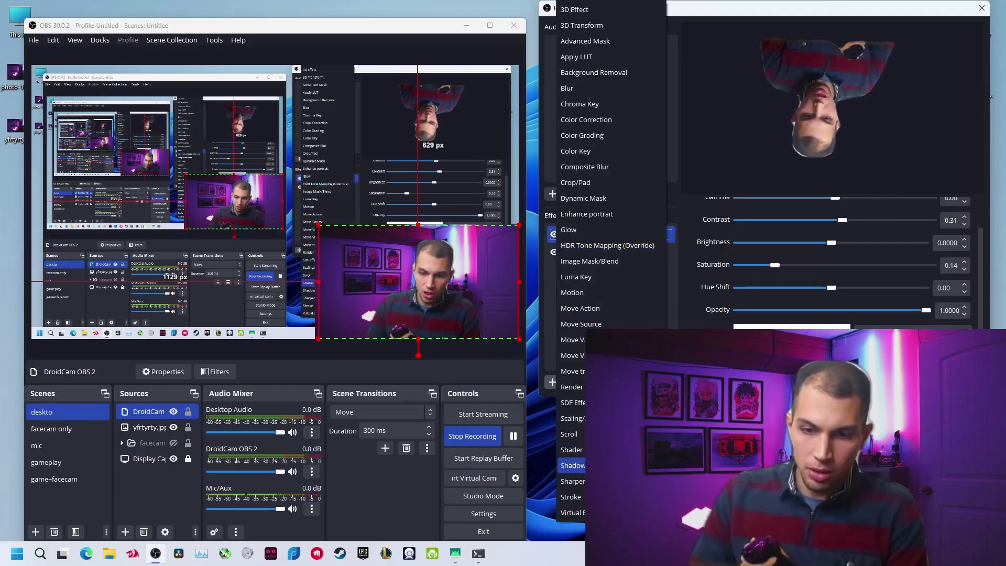
{"action": "left_click", "coordinate": [571, 481]}
{"action": "mouse_move", "coordinate": [754, 237]}
{"action": "left_mouse_down"}
{"action": "mouse_move", "coordinate": [685, 254]}
{"action": "mouse_move", "coordinate": [747, 240]}
{"action": "mouse_move", "coordinate": [740, 250]}
{"action": "left_mouse_up"}
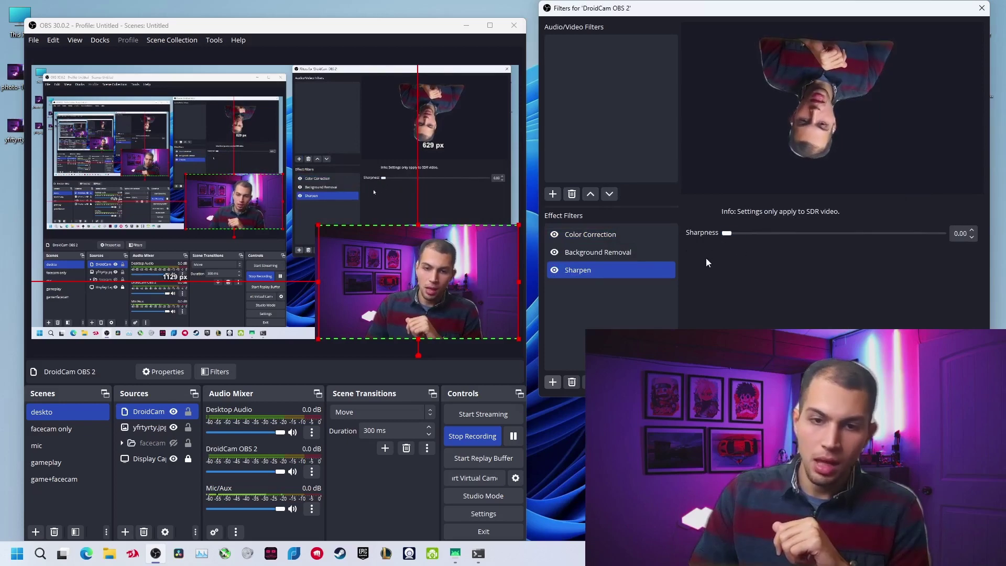
- Open the Filters window for the yfrtyrty.jpg room backdrop image
{"action": "key", "text": "Escape"}
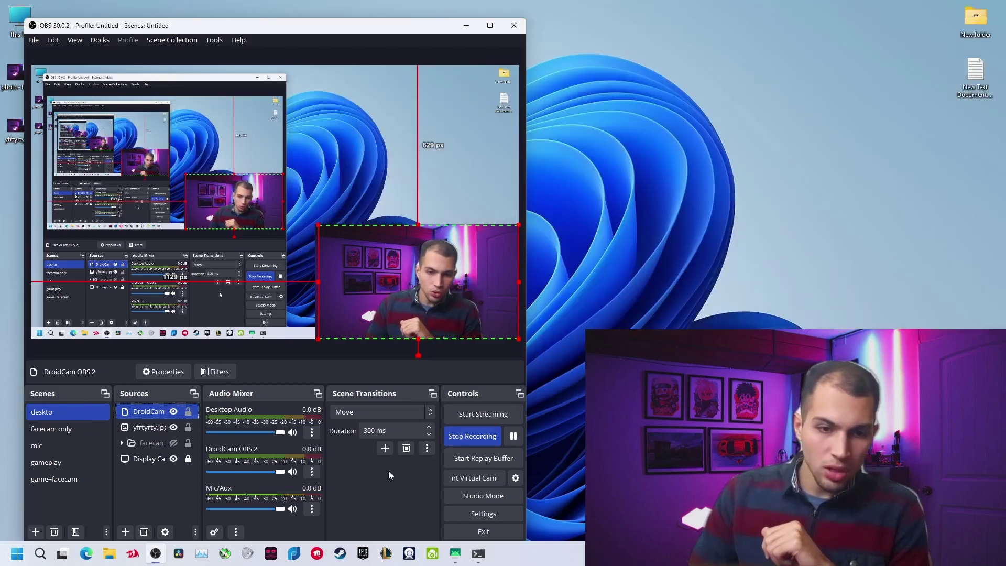
{"action": "left_click", "coordinate": [151, 427]}
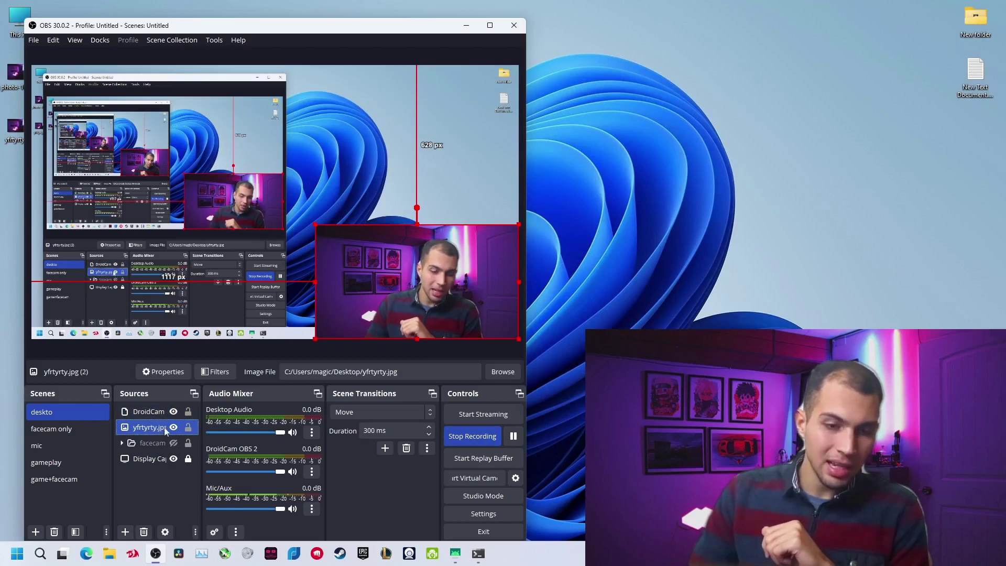
{"action": "left_click", "coordinate": [216, 371]}
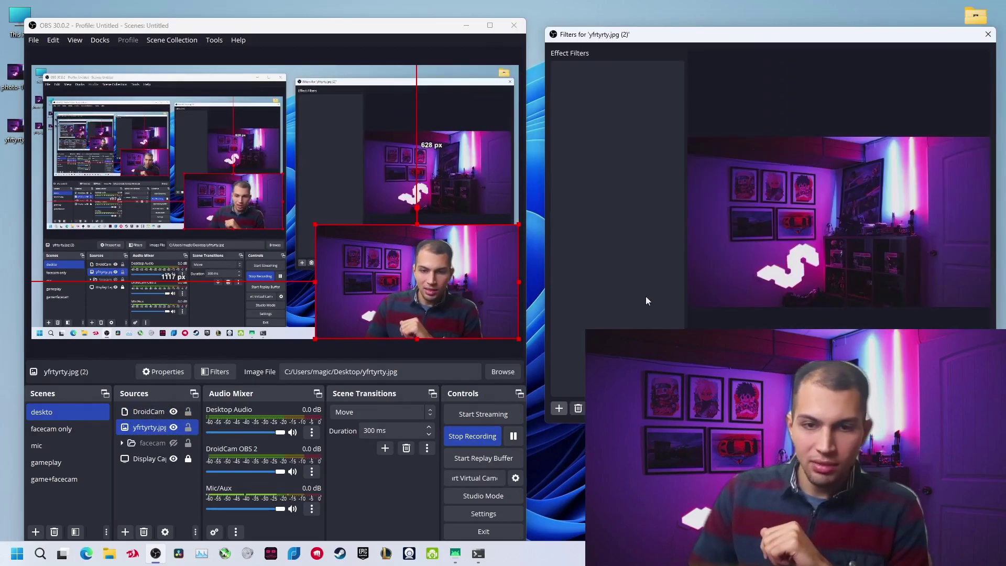
{"action": "left_click_drag", "start_coordinate": [688, 40], "coordinate": [660, 15]}
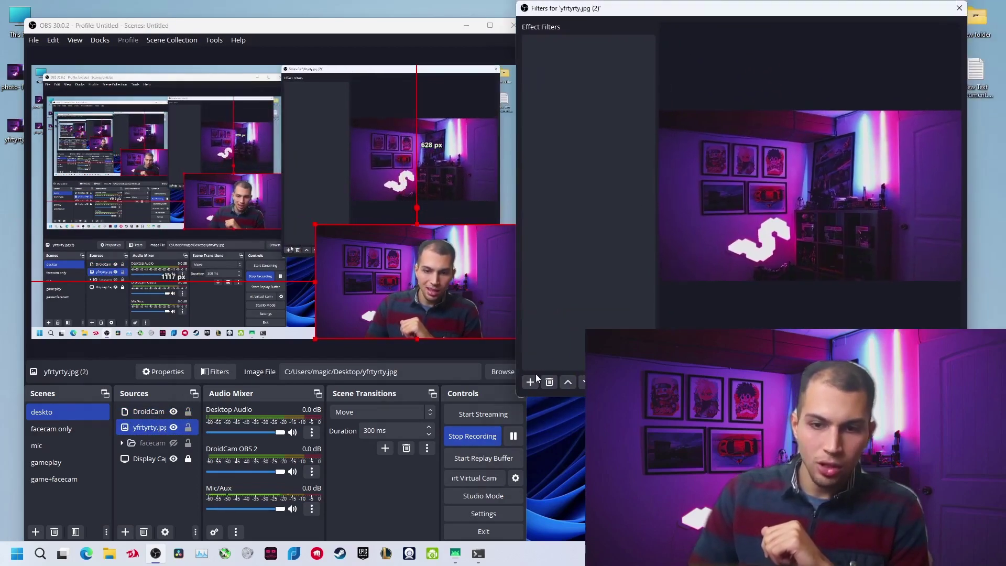
- Add a Blur filter set to Box Linear, size 8, and check it behind the webcam
{"action": "left_click", "coordinate": [530, 382]}
{"action": "left_click", "coordinate": [584, 89]}
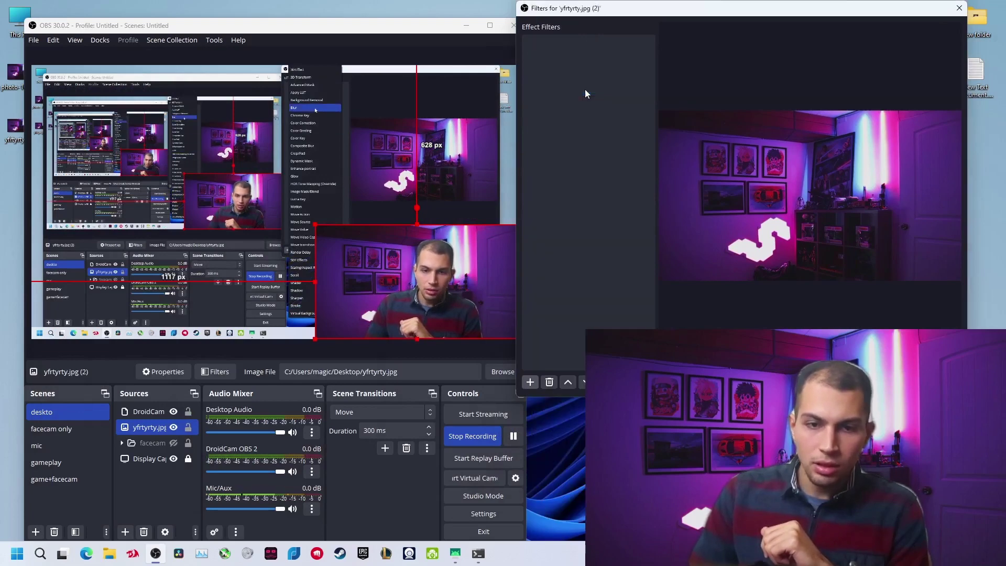
{"action": "key", "text": "Return"}
{"action": "left_click", "coordinate": [767, 188]}
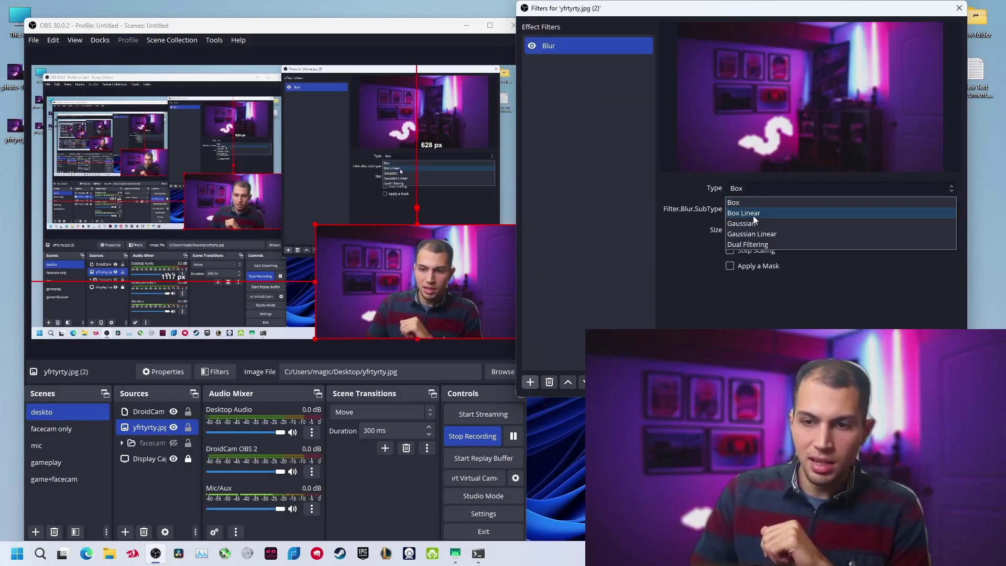
{"action": "left_click", "coordinate": [750, 215]}
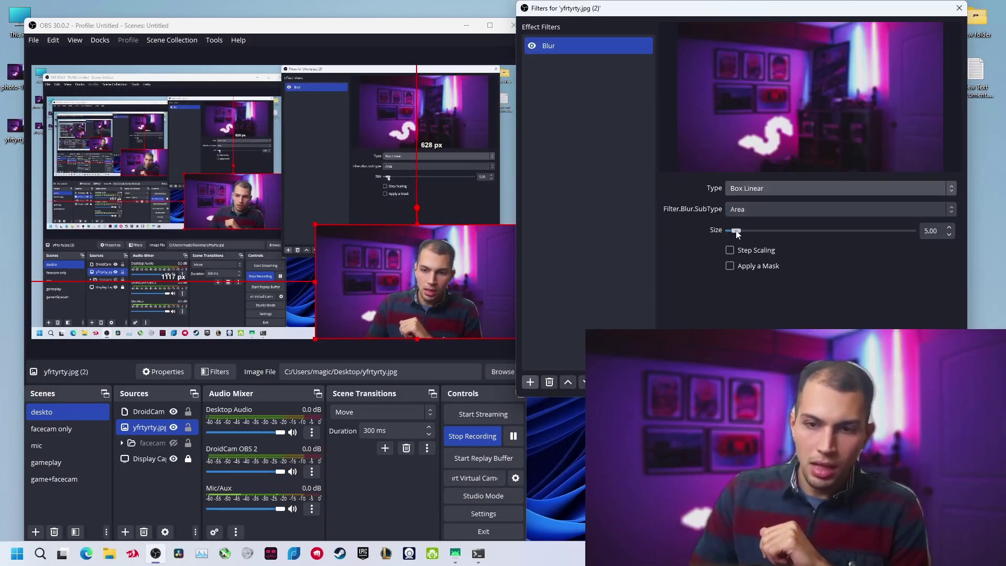
{"action": "left_click_drag", "start_coordinate": [736, 233], "coordinate": [747, 237]}
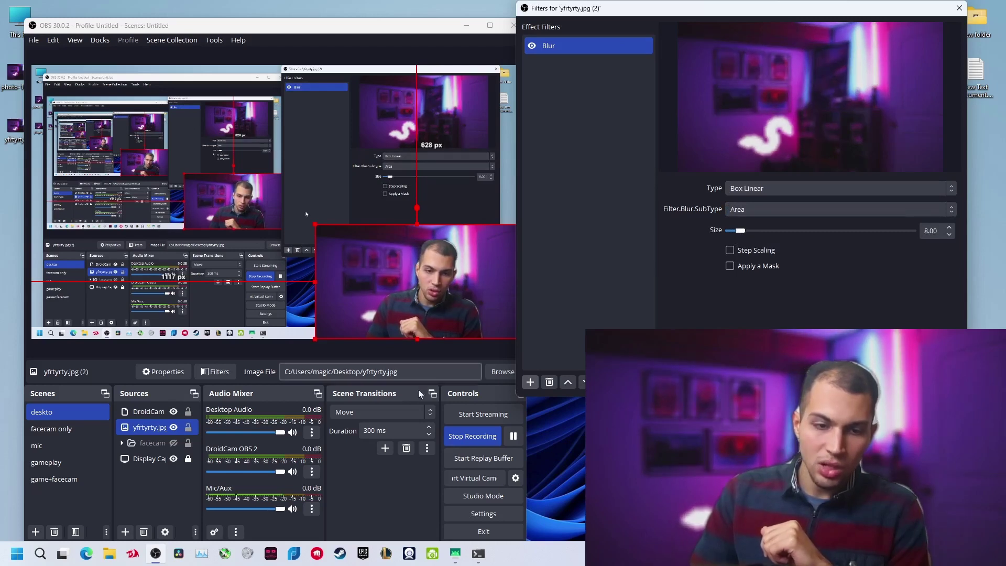
{"action": "left_click", "coordinate": [174, 411]}
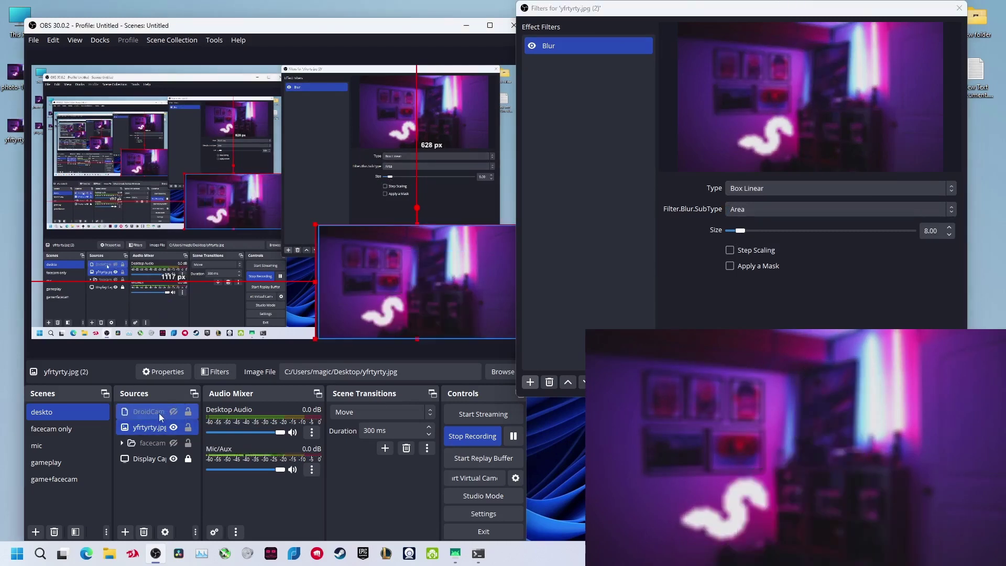
{"action": "left_click", "coordinate": [173, 411]}
- Open the DroidCam OBS 2 filters and show the Background Removal settings
{"action": "key", "text": "Escape"}
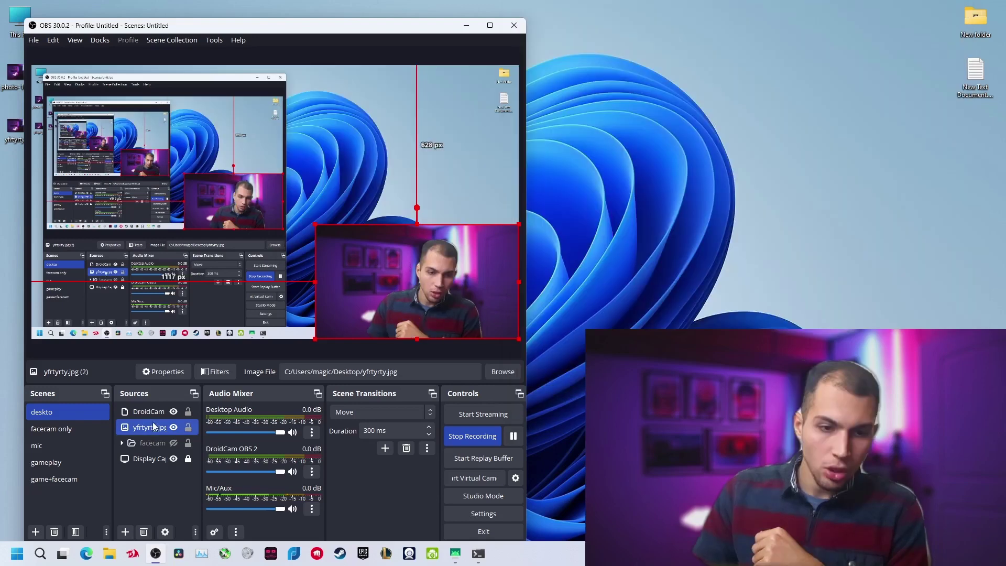
{"action": "left_click", "coordinate": [148, 412]}
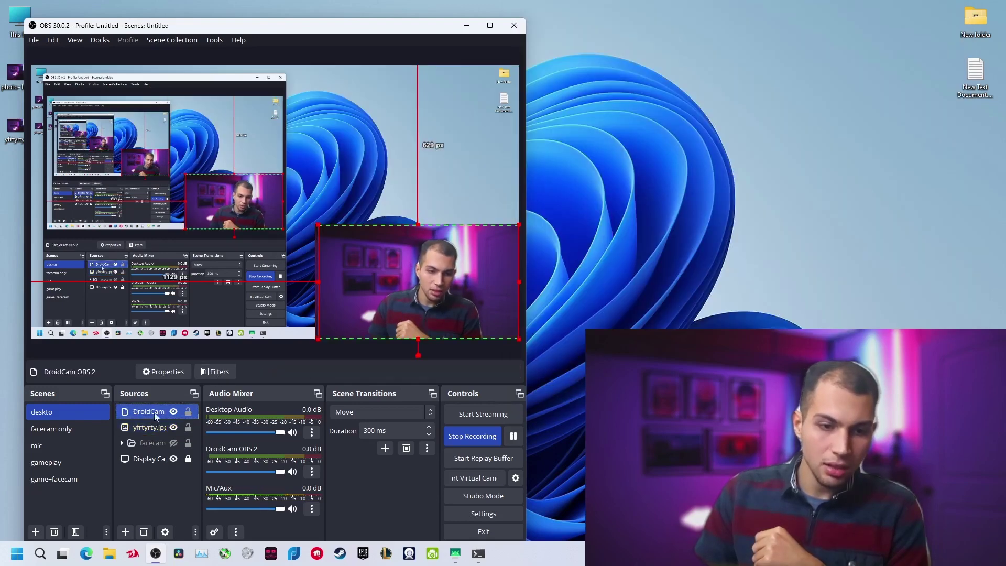
{"action": "left_click", "coordinate": [214, 373]}
{"action": "left_click_drag", "start_coordinate": [351, 89], "coordinate": [929, 50]}
{"action": "left_click", "coordinate": [718, 283]}
{"action": "left_click_drag", "start_coordinate": [812, 48], "coordinate": [730, 32]}
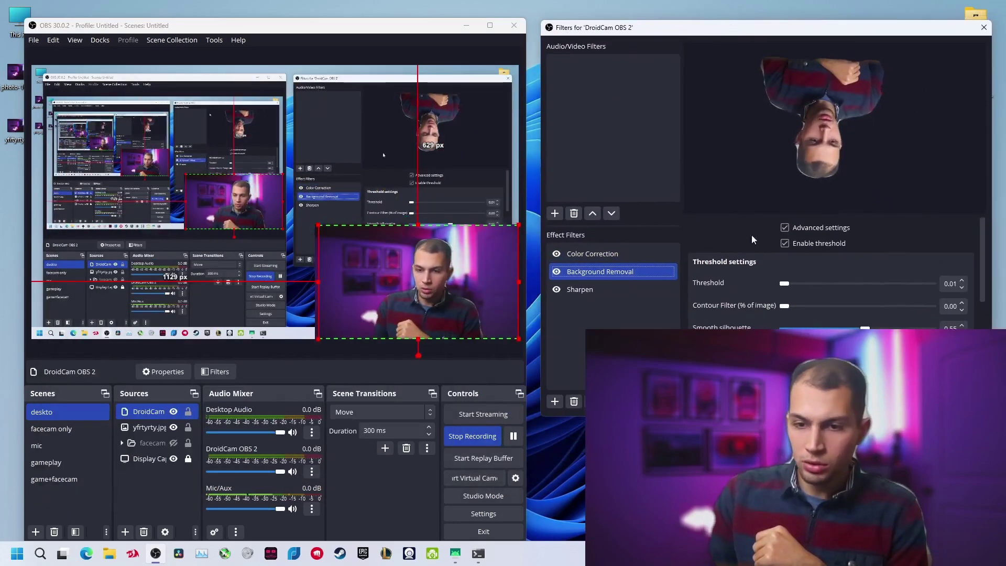
- Try the Background Removal blur background slider, raising it from 0 to 6
{"action": "scroll", "coordinate": [712, 268], "scroll_direction": "down", "scroll_amount": 1}
{"action": "scroll", "coordinate": [712, 268], "scroll_direction": "down", "scroll_amount": 4}
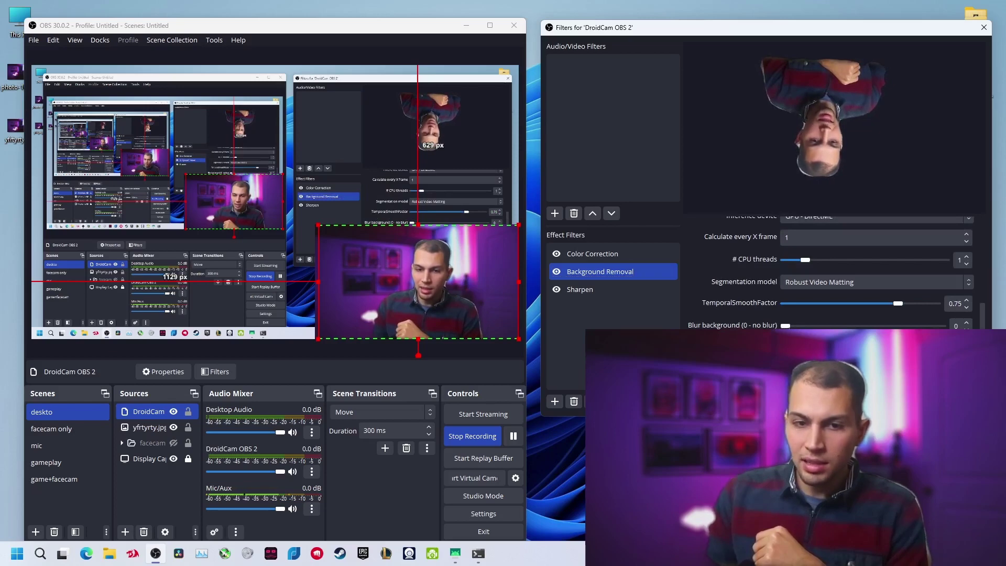
{"action": "left_click_drag", "start_coordinate": [785, 325], "coordinate": [793, 325]}
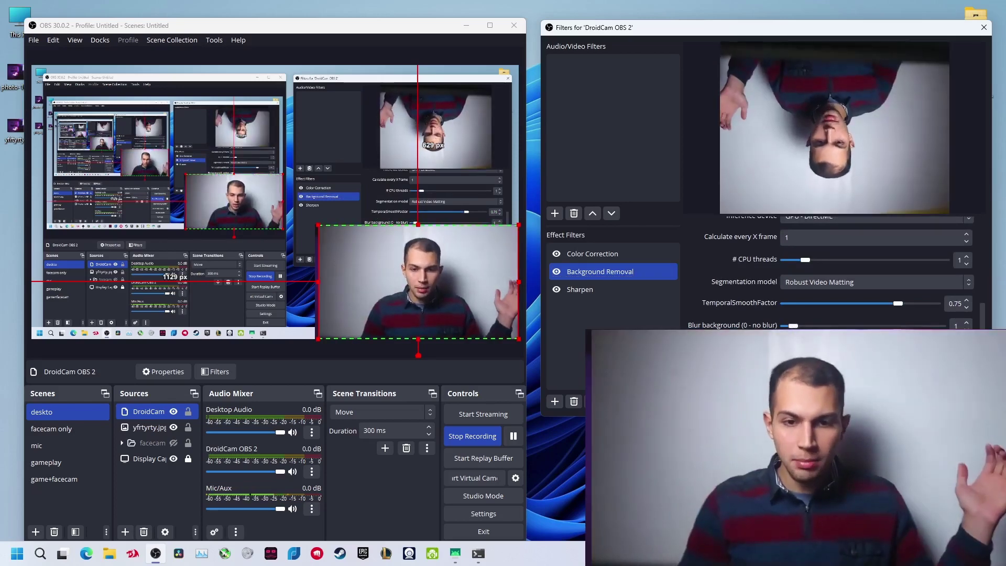
{"action": "mouse_move", "coordinate": [794, 326]}
{"action": "left_mouse_down"}
{"action": "mouse_move", "coordinate": [831, 326]}
{"action": "mouse_move", "coordinate": [800, 325]}
{"action": "left_mouse_up"}
{"action": "scroll", "coordinate": [716, 286], "scroll_direction": "up", "scroll_amount": 8}
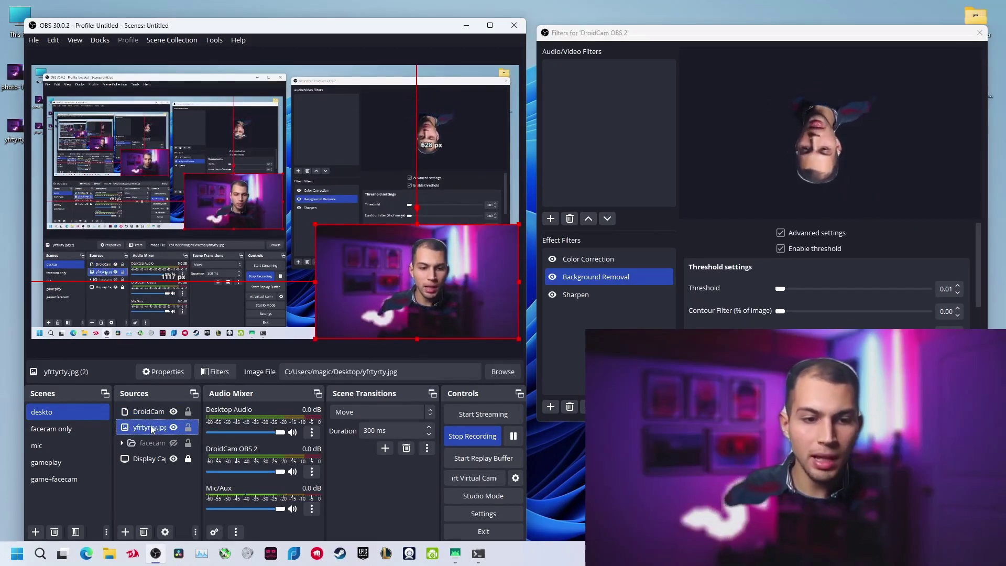
- Group the DroidCam webcam and yfrtyrty.jpg backdrop into a new Group source
{"action": "left_click", "coordinate": [147, 415], "text": "ctrl"}
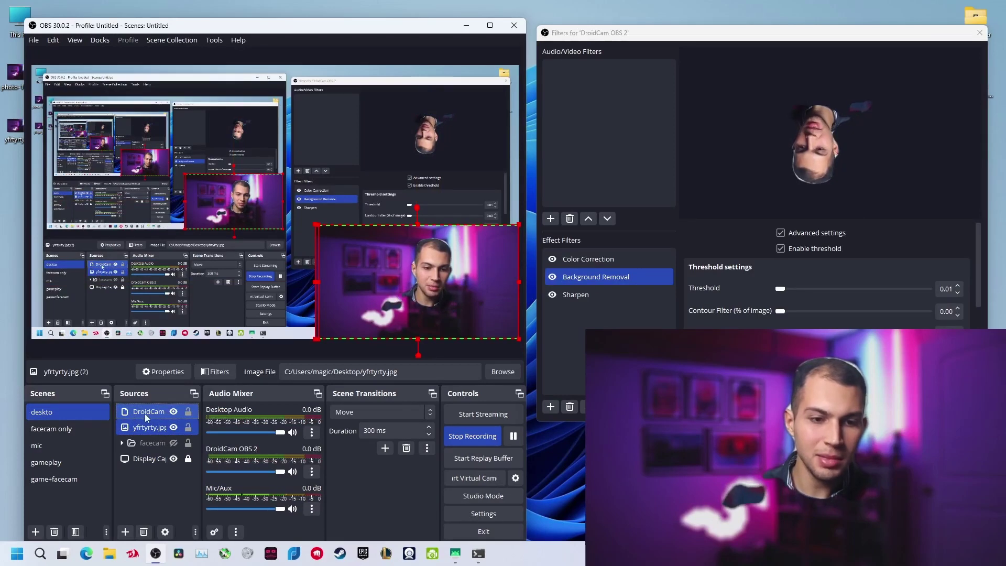
{"action": "right_click", "coordinate": [151, 417]}
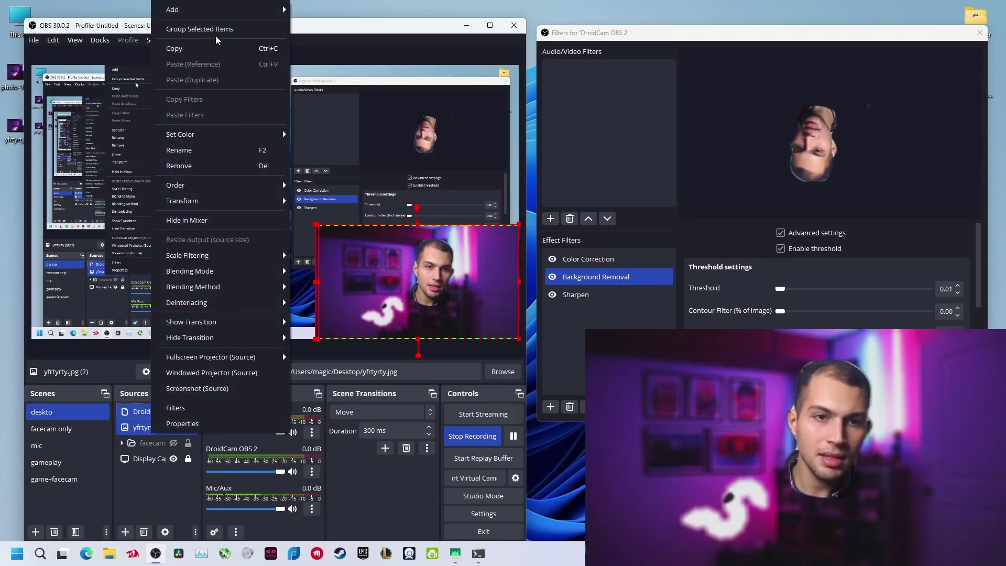
{"action": "left_click", "coordinate": [246, 29]}
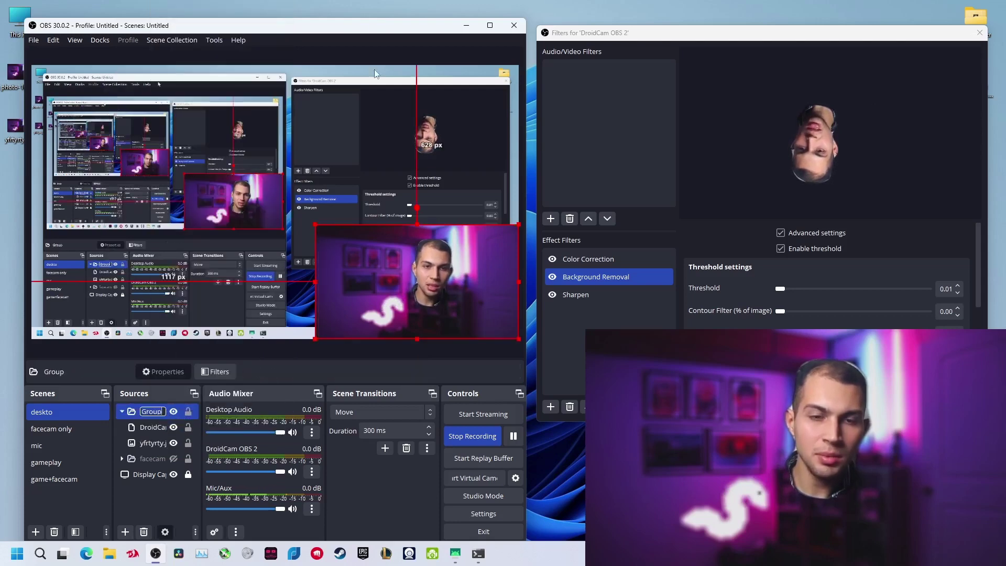